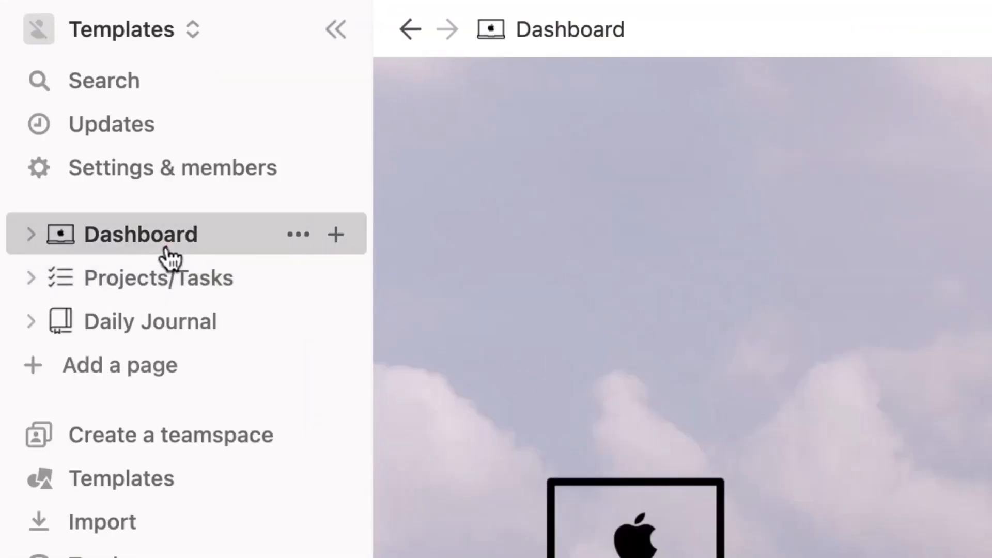
- Look through the Dashboard, Projects/Tasks and Daily Journal pages, ending on the Dashboard
left_click(163, 244)
left_click(155, 284)
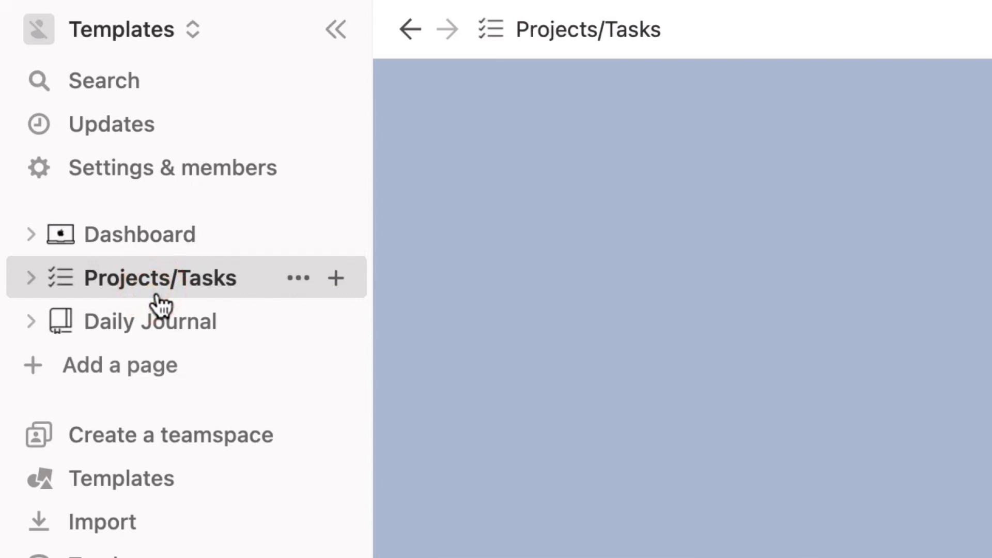
left_click(143, 334)
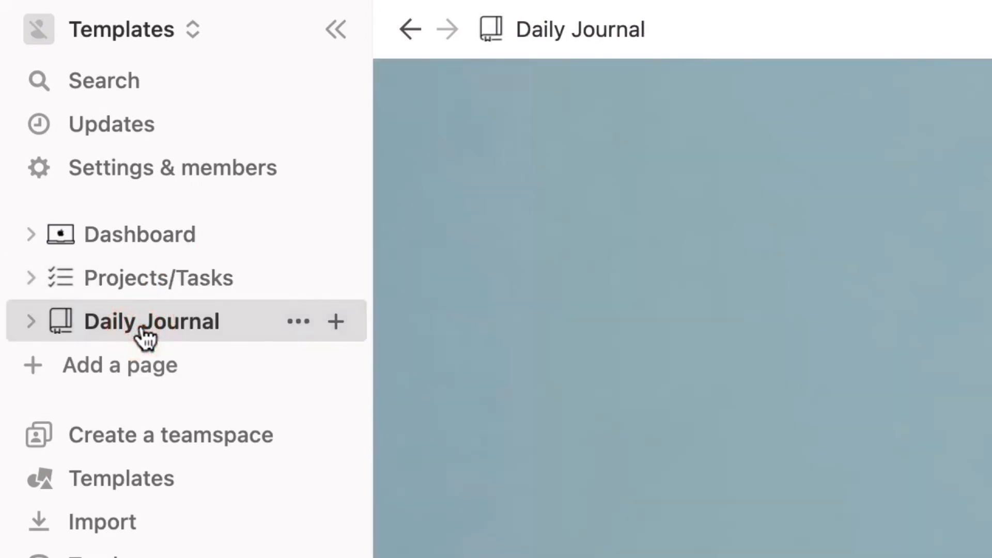
left_click(155, 242)
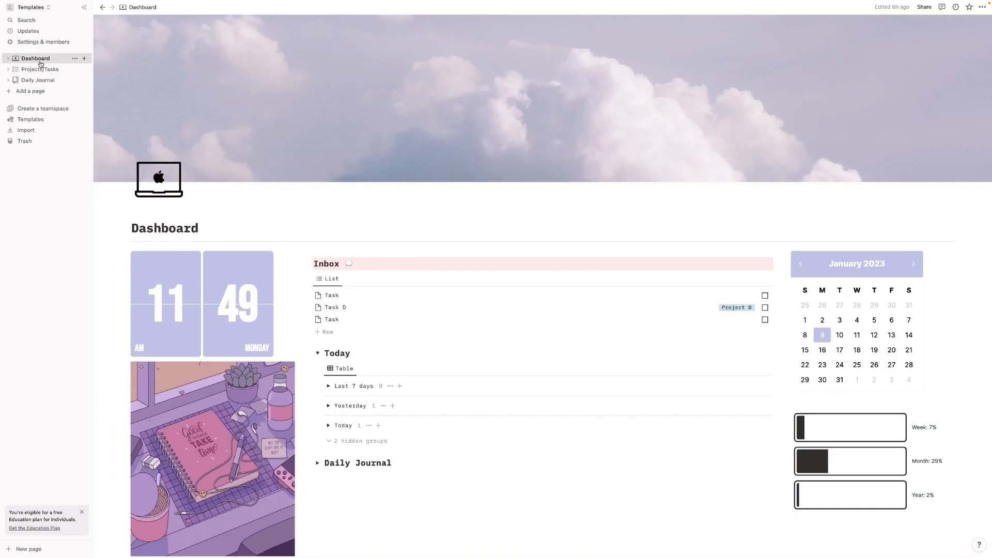
- Open the Projects/Tasks page and examine its title and the Work Projects and Home Projects headings
left_click(41, 70)
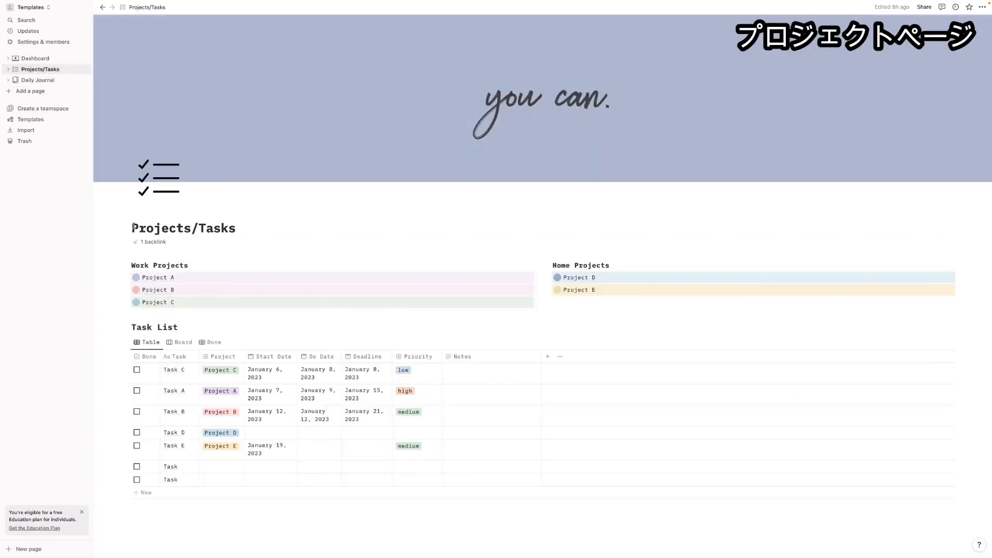
left_click_drag(131, 229, 189, 231)
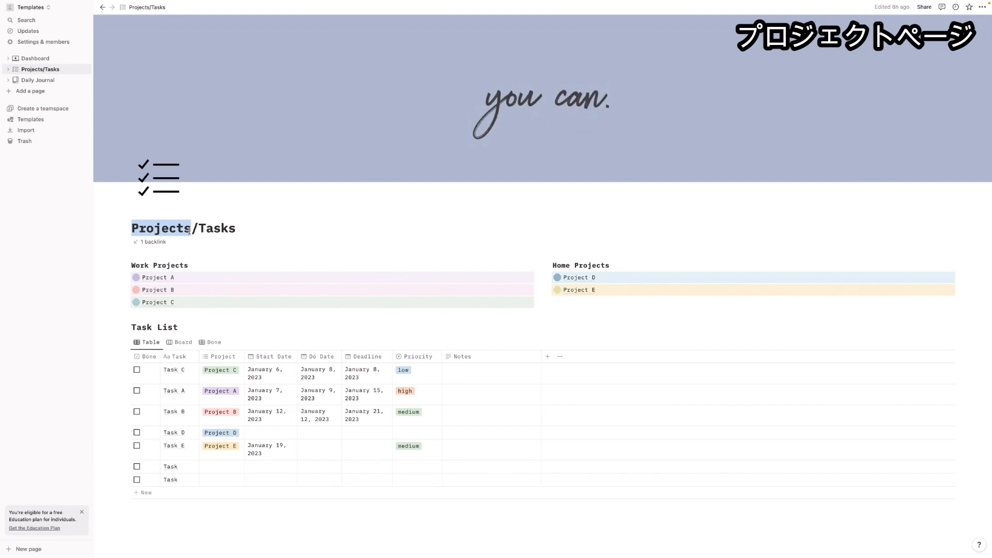
left_click(235, 255)
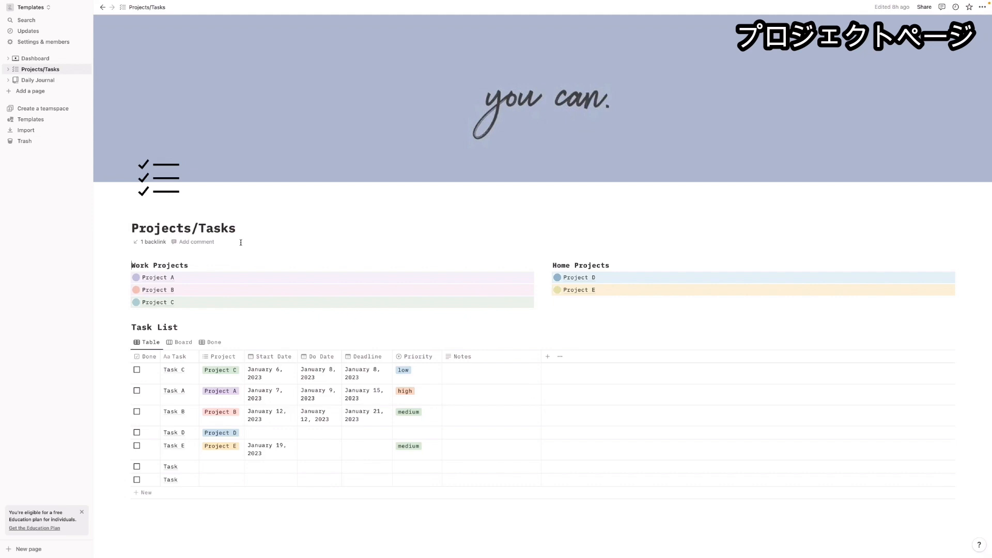
left_click_drag(189, 265, 134, 266)
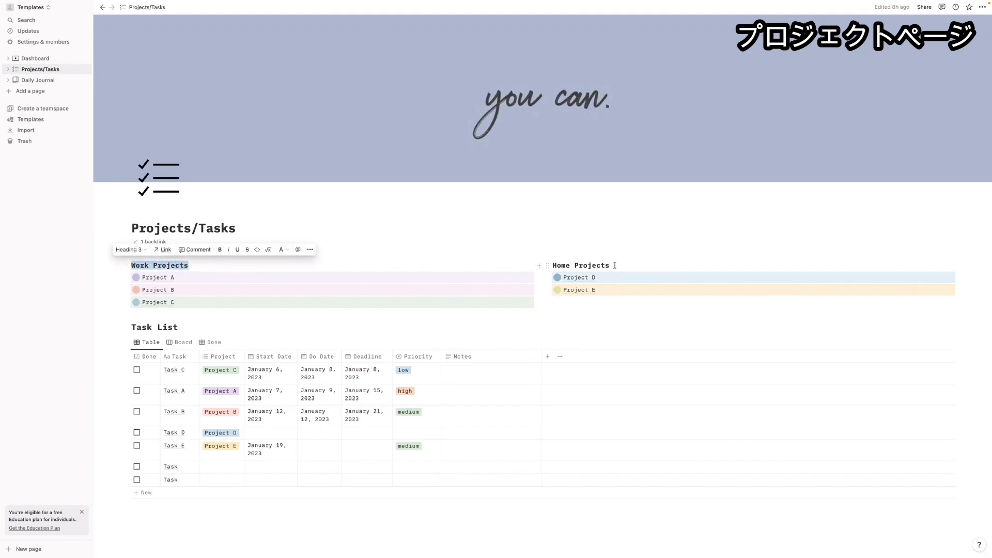
left_click_drag(612, 266, 557, 268)
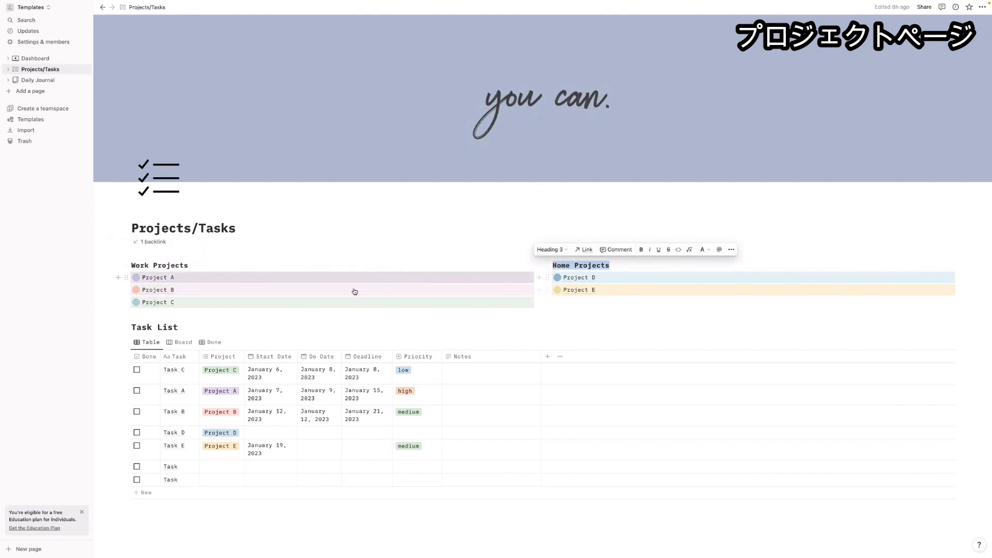
left_click(576, 263)
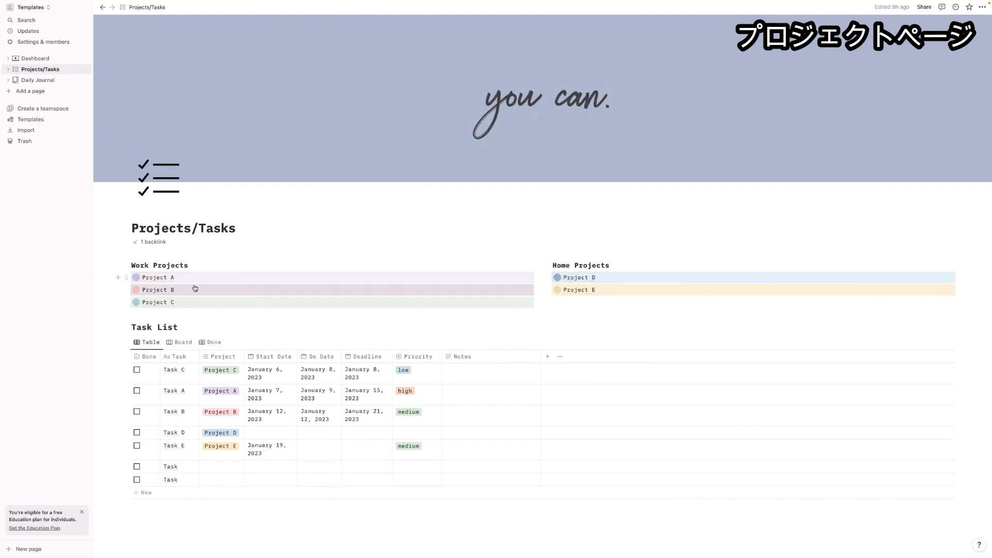
- View the Project A, Project B and Project D pages, returning to Projects/Tasks after each one
left_click(162, 277)
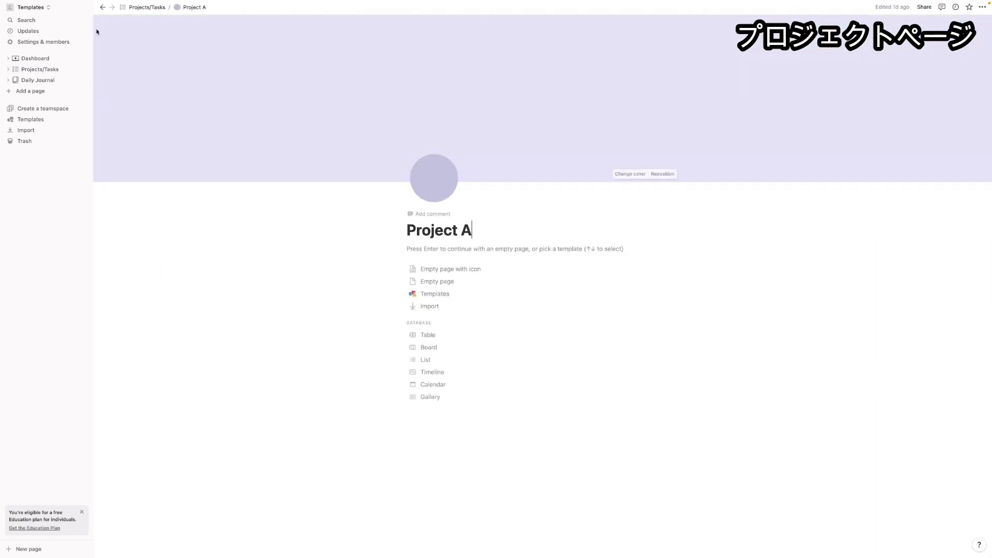
left_click(102, 7)
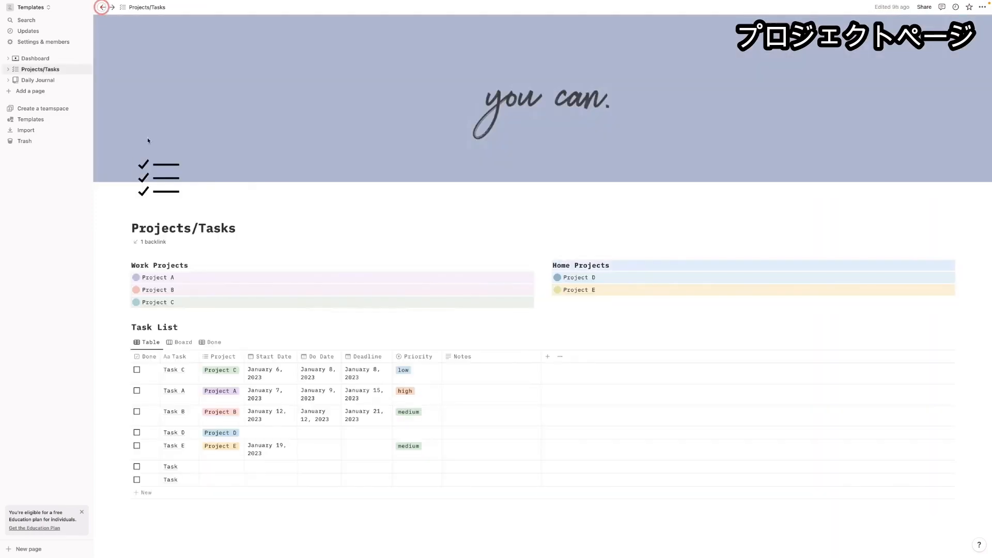
left_click(163, 292)
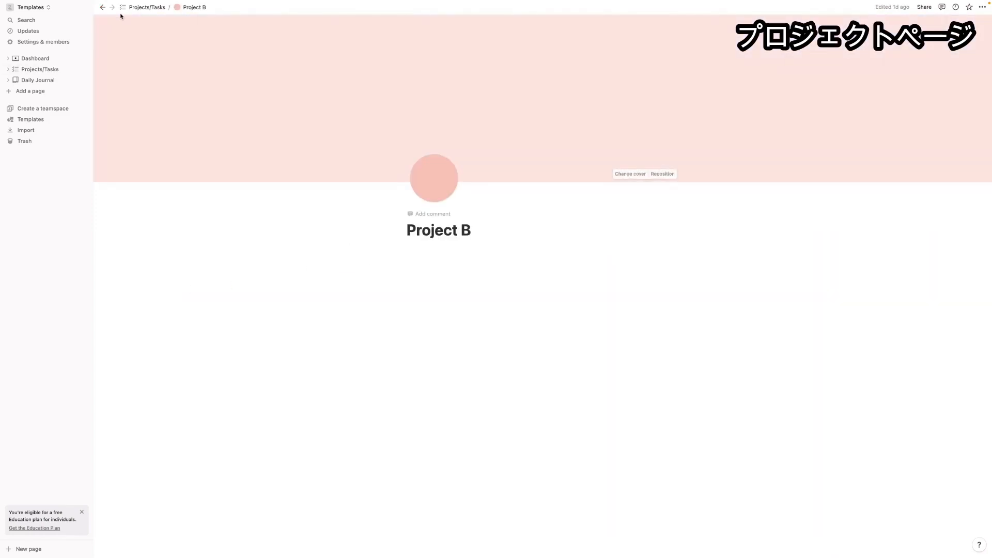
left_click(102, 8)
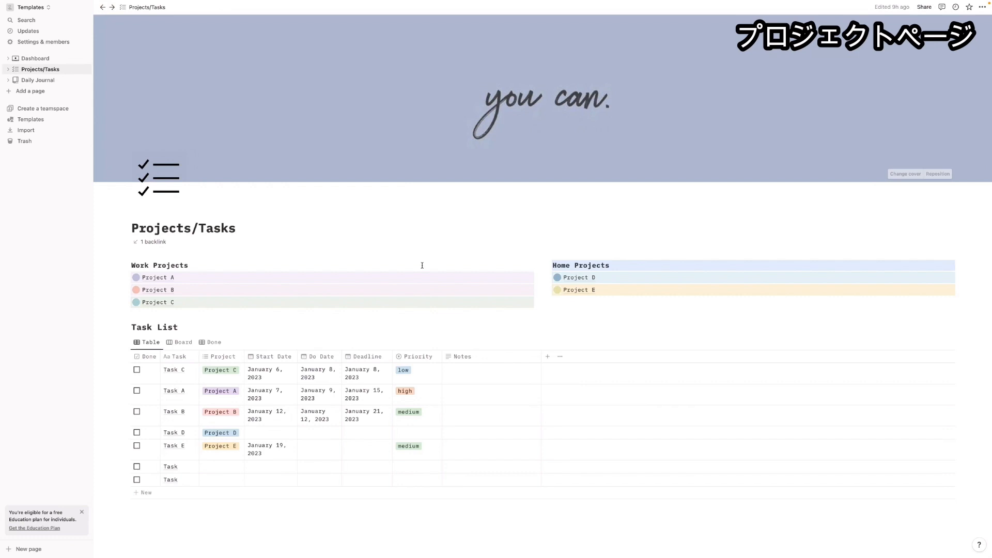
left_click(571, 279)
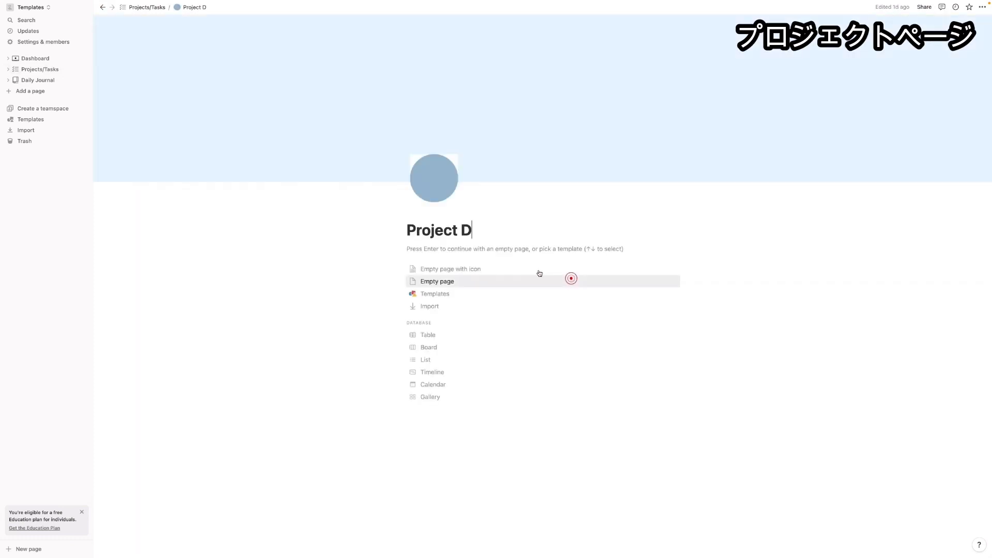
left_click(102, 7)
- Look at the available Priority options for Task C in the Task List, keeping its current choice
scroll(176, 357, "down", 2)
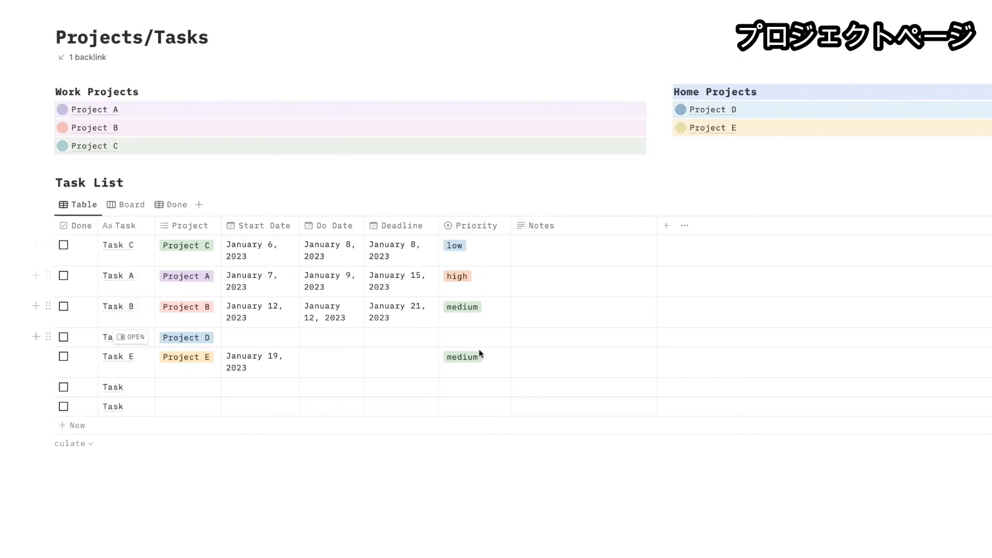
left_click(482, 250)
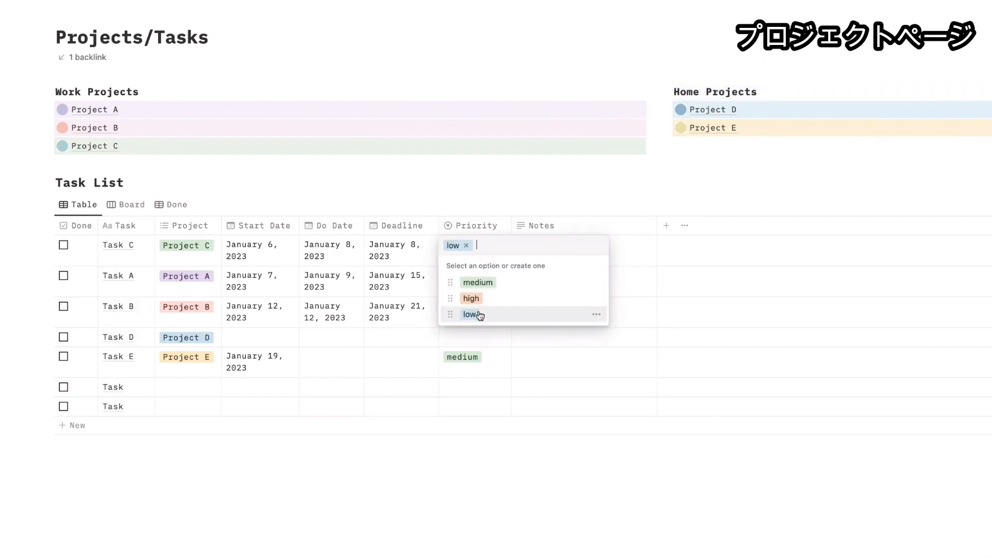
left_click(542, 170)
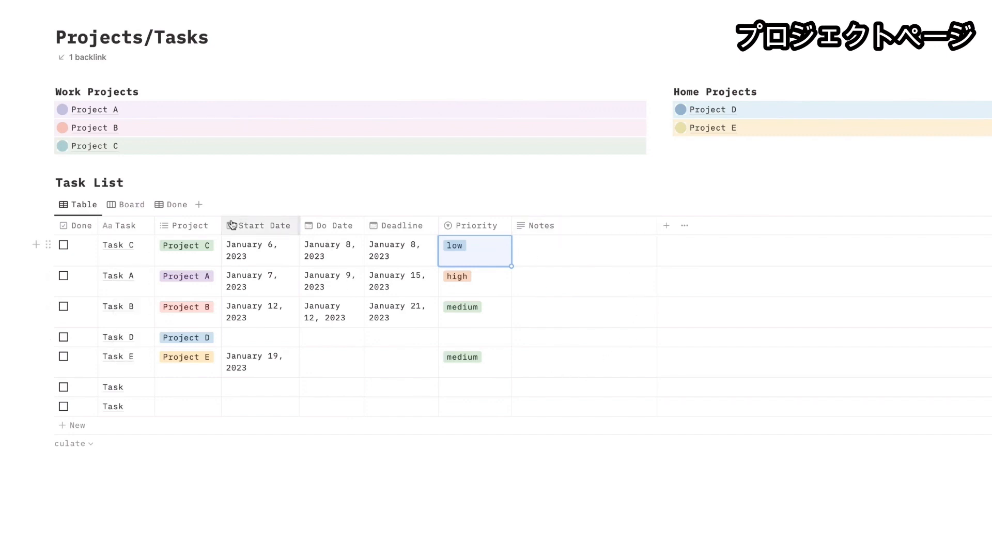
- In the Task List's Board view, add a card named Task A under Project A, and show the Done view
left_click(132, 207)
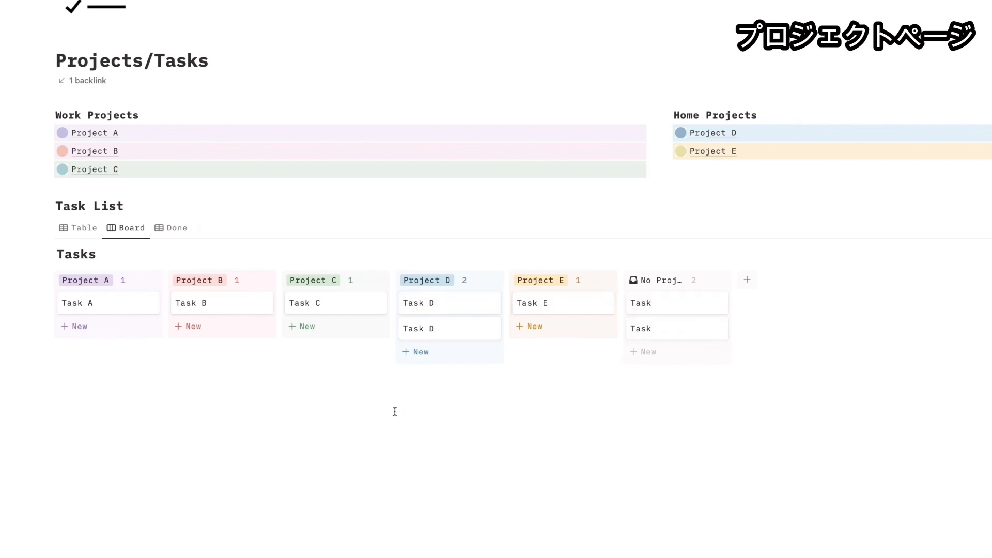
left_click(82, 325)
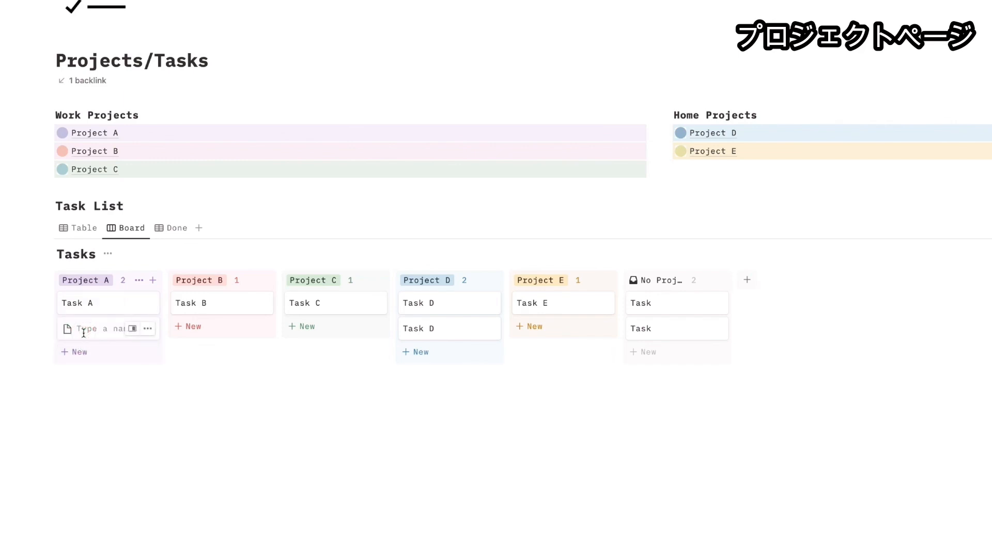
type("Task A")
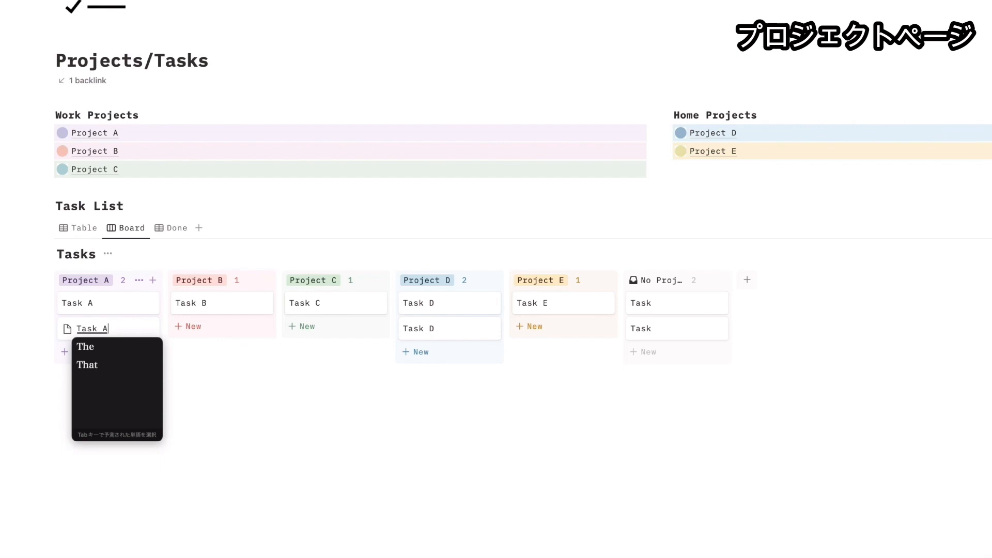
key("Return")
left_click(164, 356)
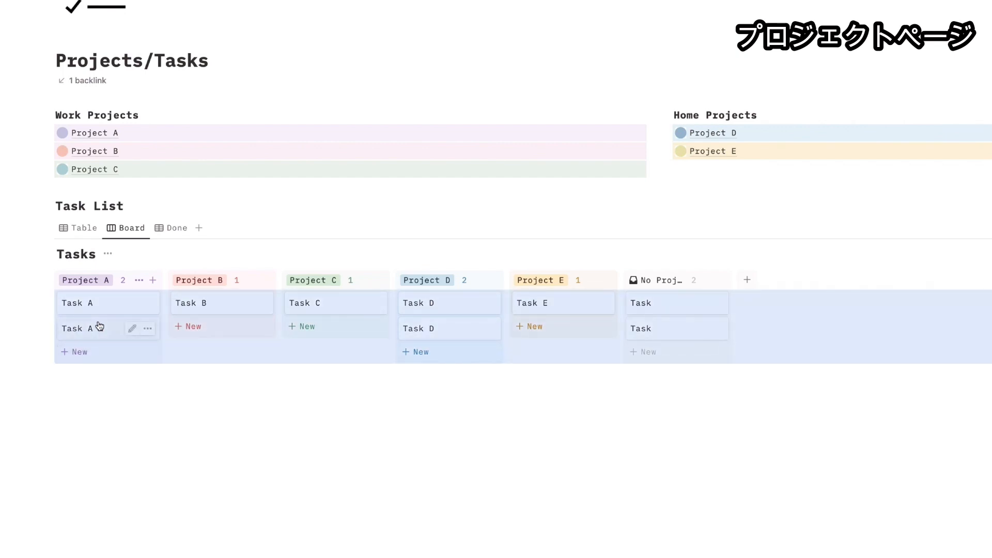
left_click(769, 361)
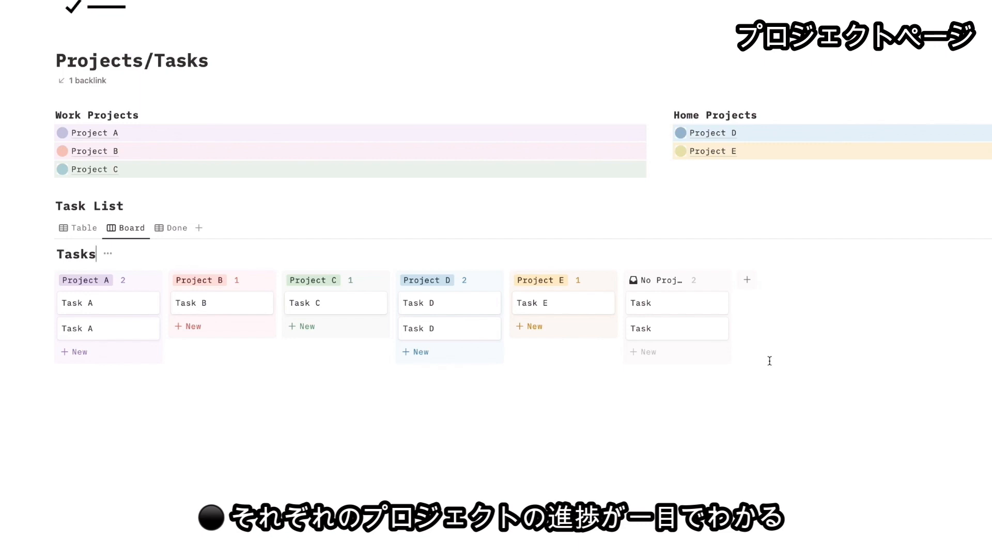
left_click(171, 228)
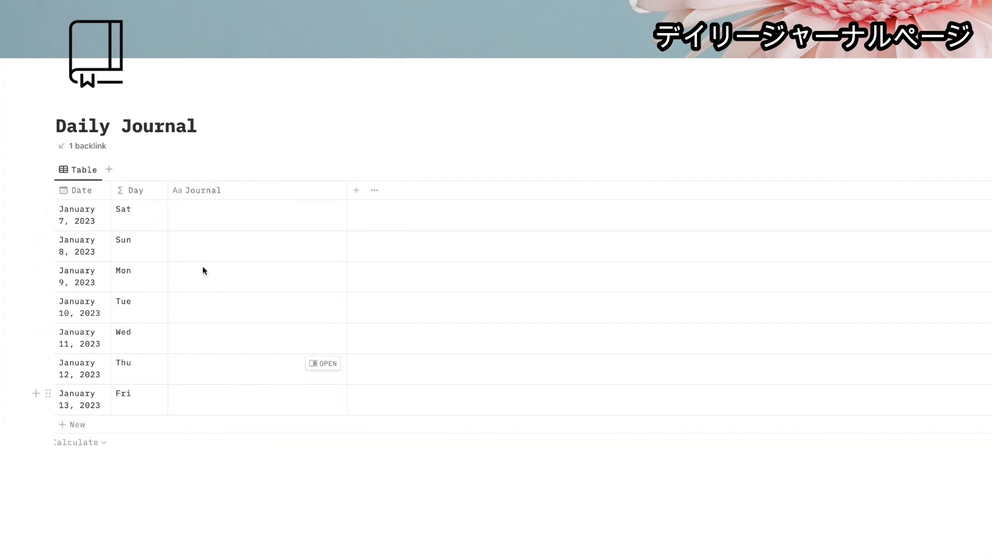
- Add a new entry to the Daily Journal table and set its date to January 14, 2023
left_click(80, 426)
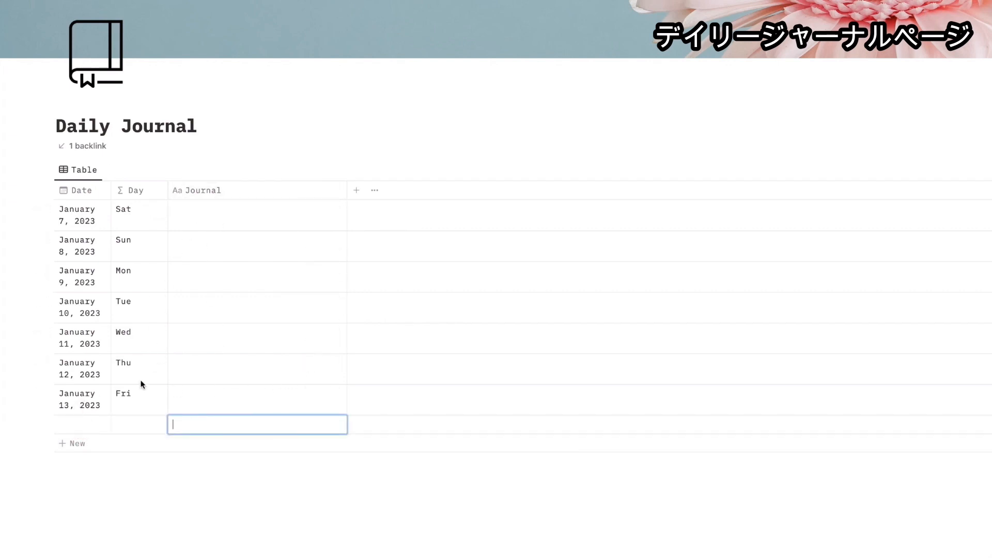
left_click(82, 421)
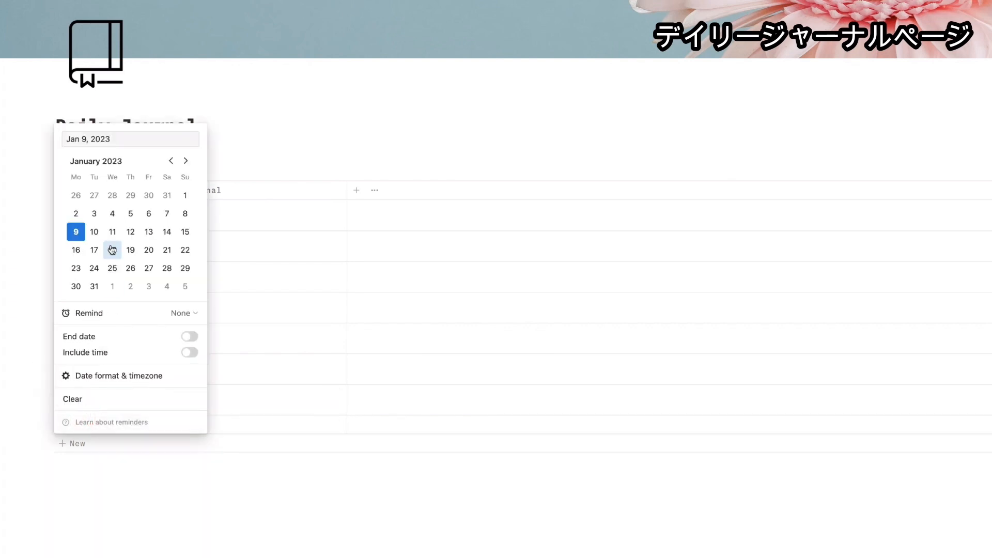
left_click(166, 232)
left_click(233, 241)
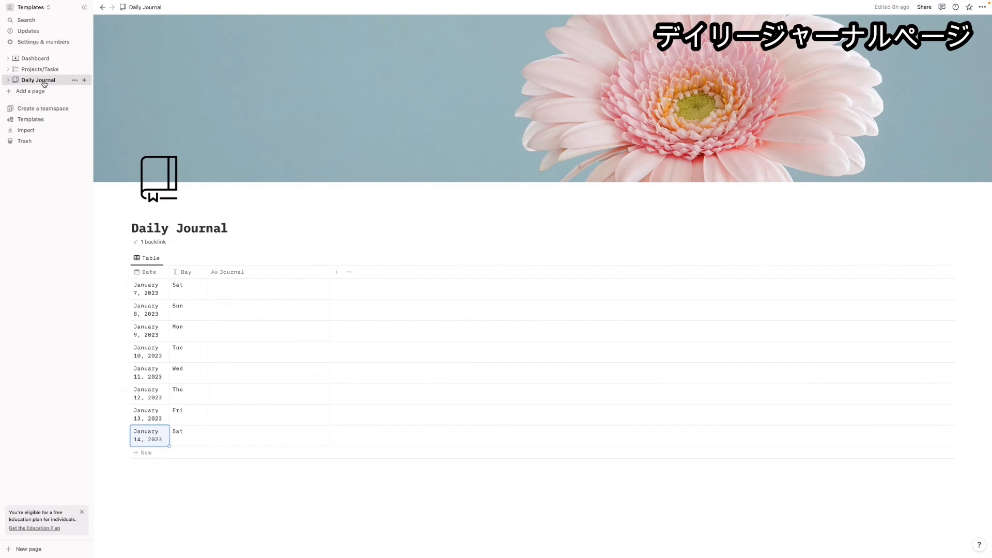
- Open the Dashboard page and look over its sections, focusing on the Inbox heading
left_click(35, 58)
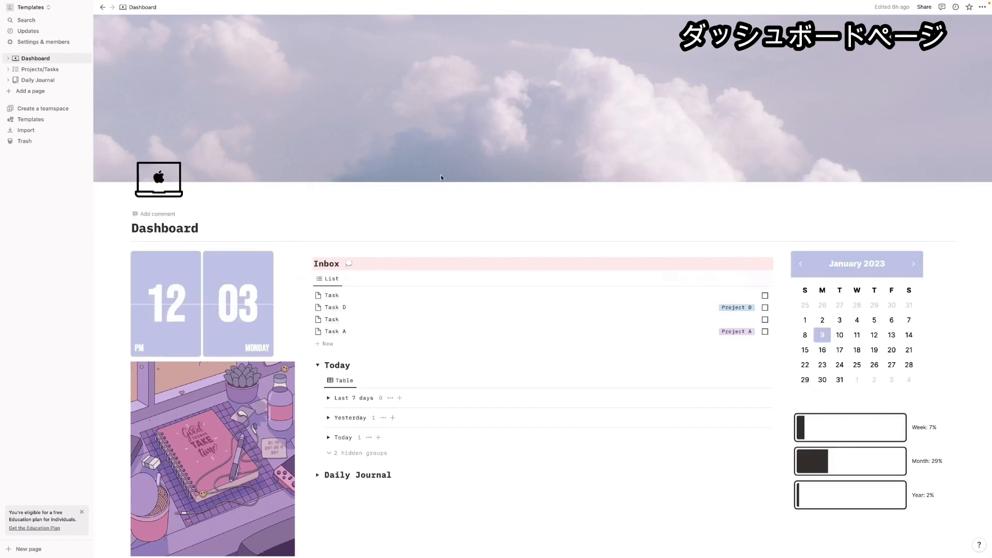
scroll(491, 229, "down", 5)
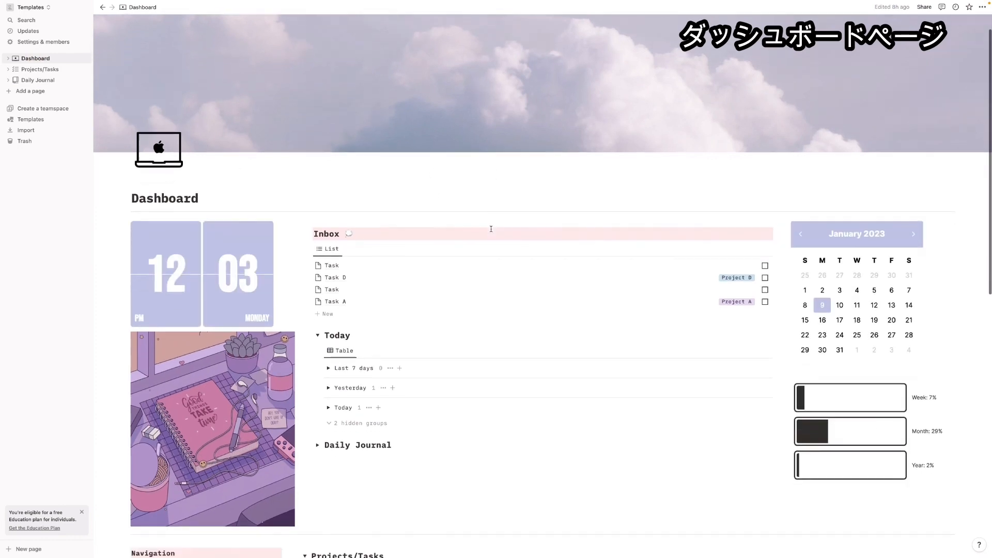
scroll(406, 470, "down", 2)
scroll(406, 469, "up", 6)
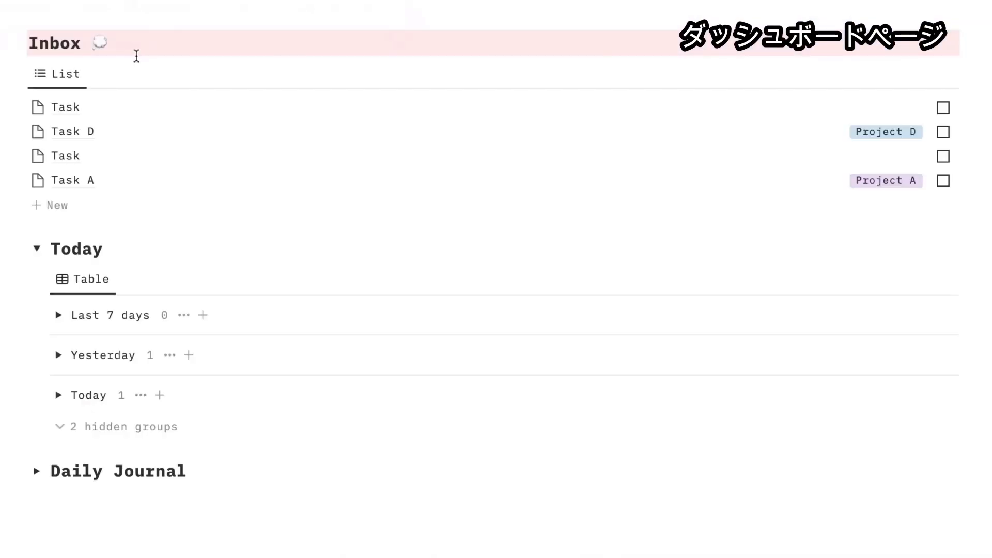
left_click_drag(132, 42, 28, 43)
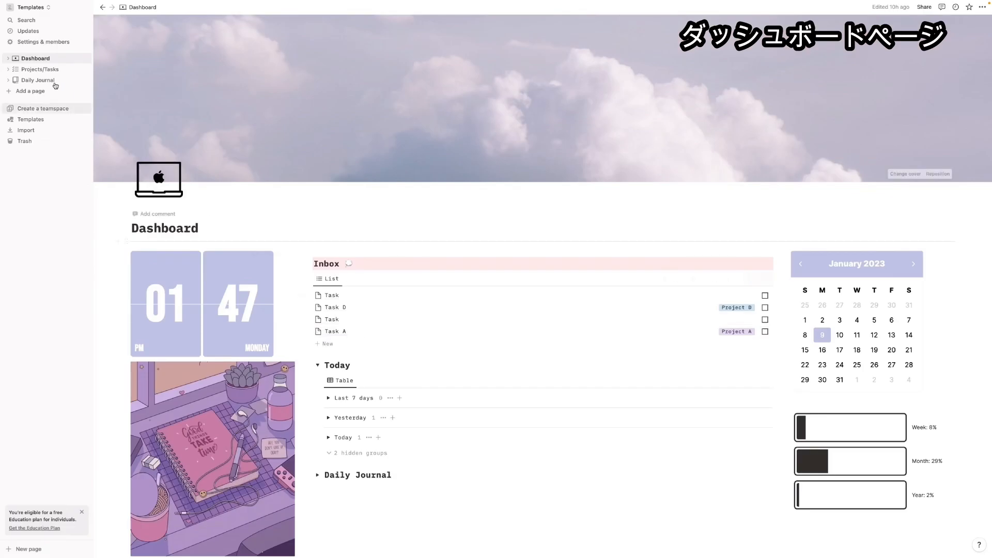
- Examine the incompletely filled tasks in the Projects/Tasks page's Task List, and return to the Dashboard
left_click(39, 70)
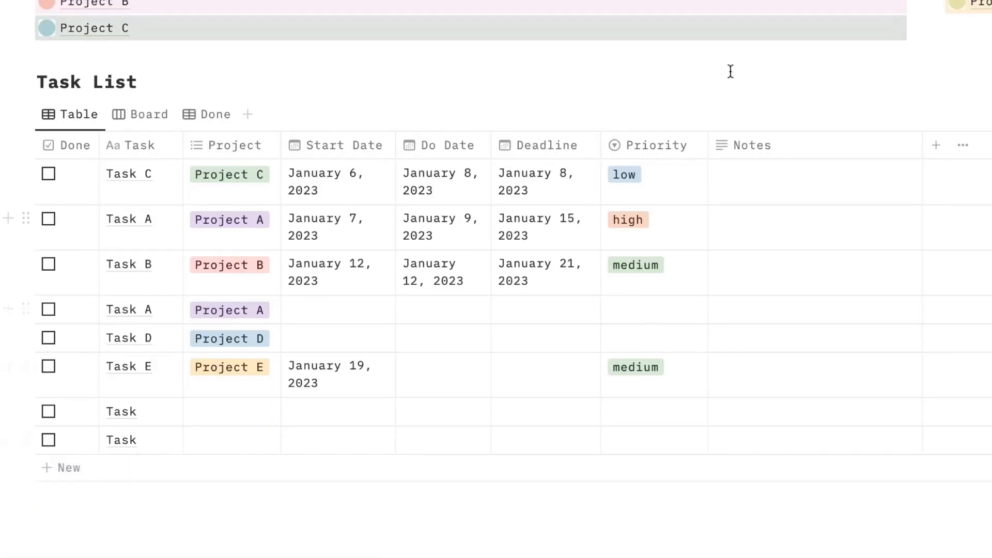
left_click(179, 311)
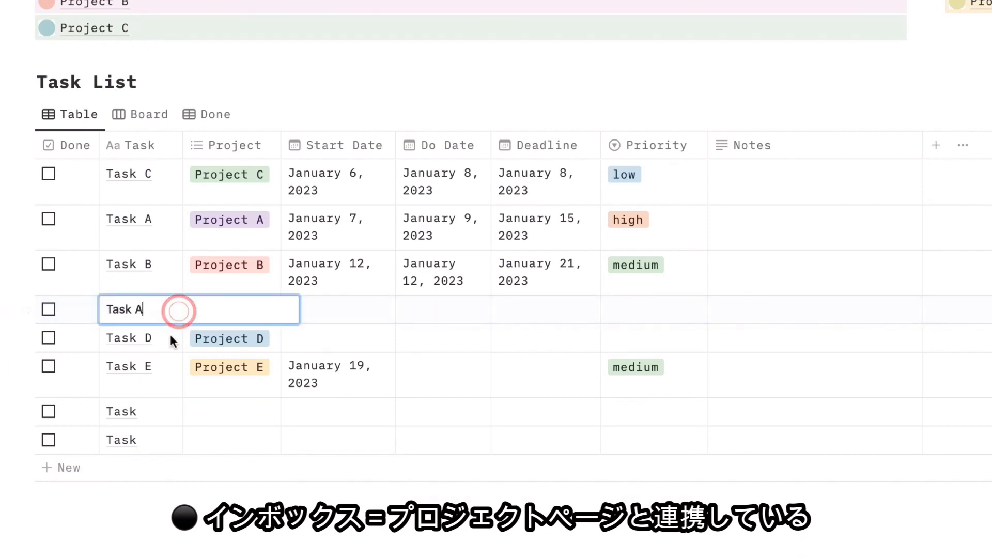
left_click(170, 336)
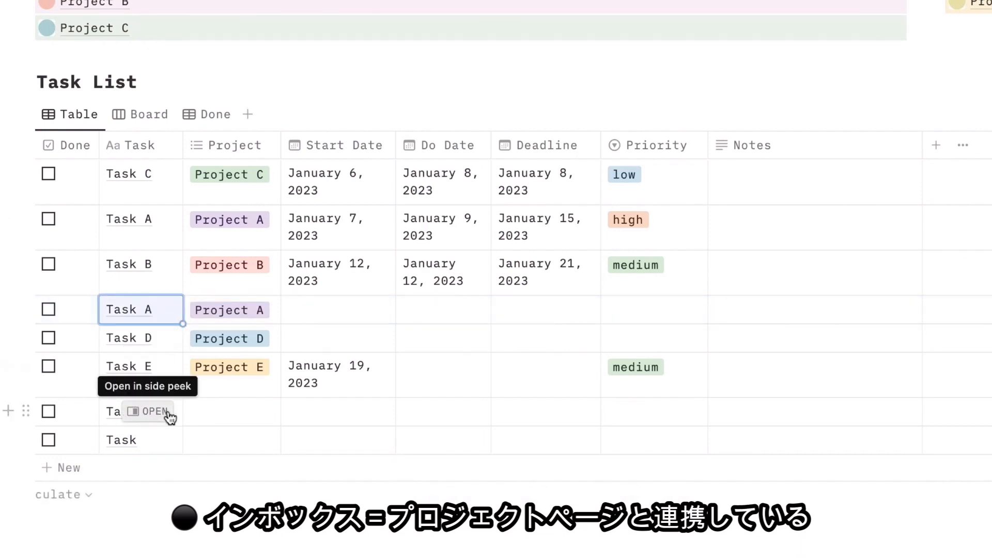
left_click(169, 412)
left_click(171, 442)
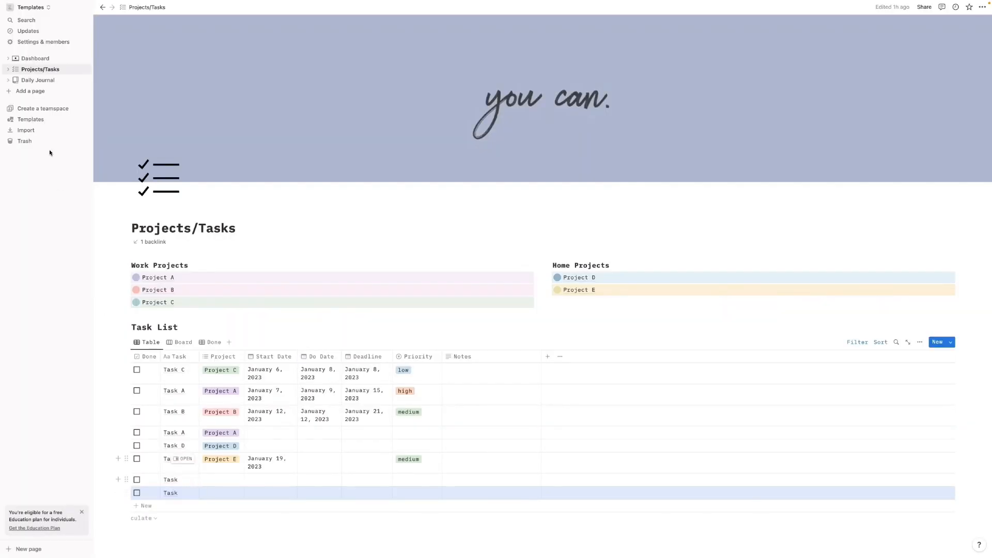
left_click(37, 58)
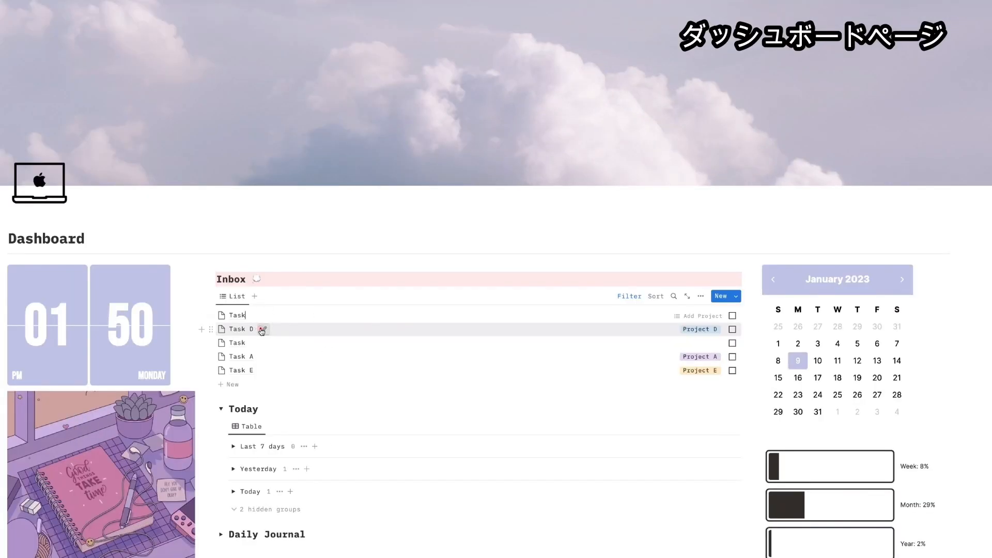
- Open Task D from the Inbox, set its Start Date and Do Date to January 10, 2023, and close it
left_click(262, 329)
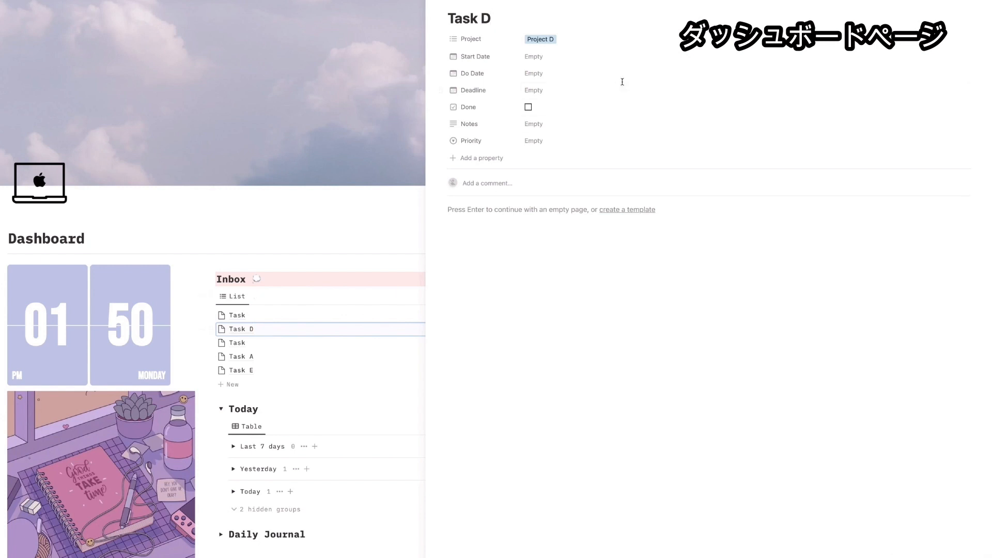
left_click(545, 57)
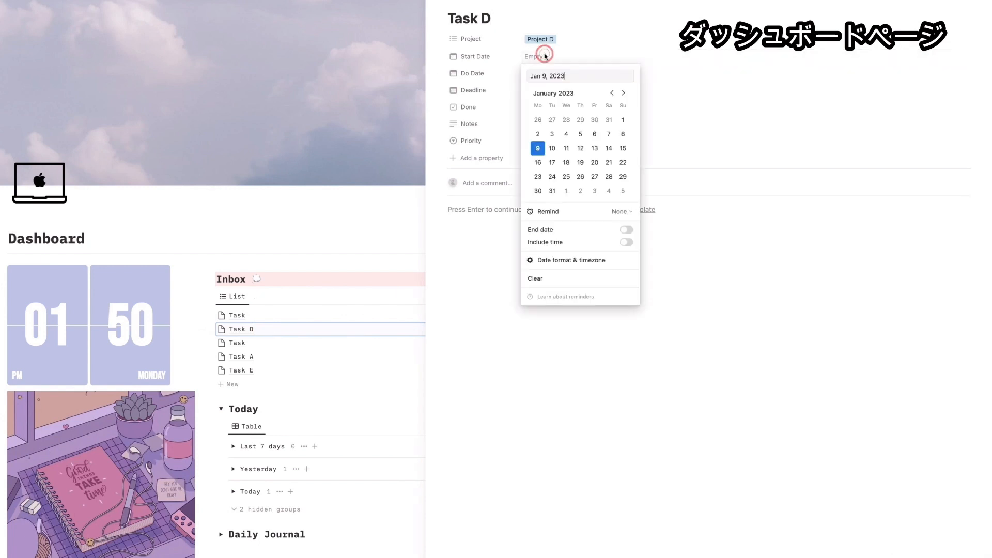
left_click(552, 149)
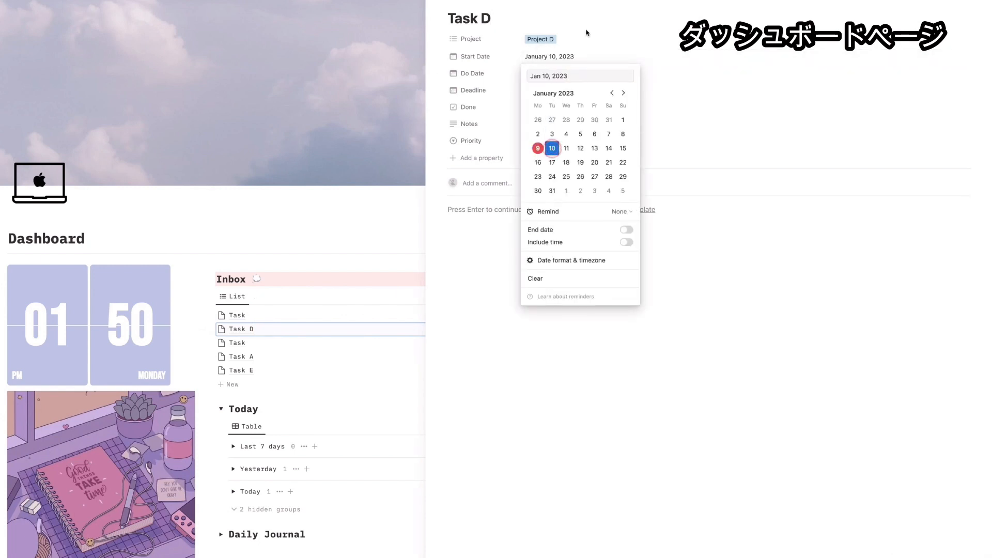
left_click(587, 33)
left_click(556, 72)
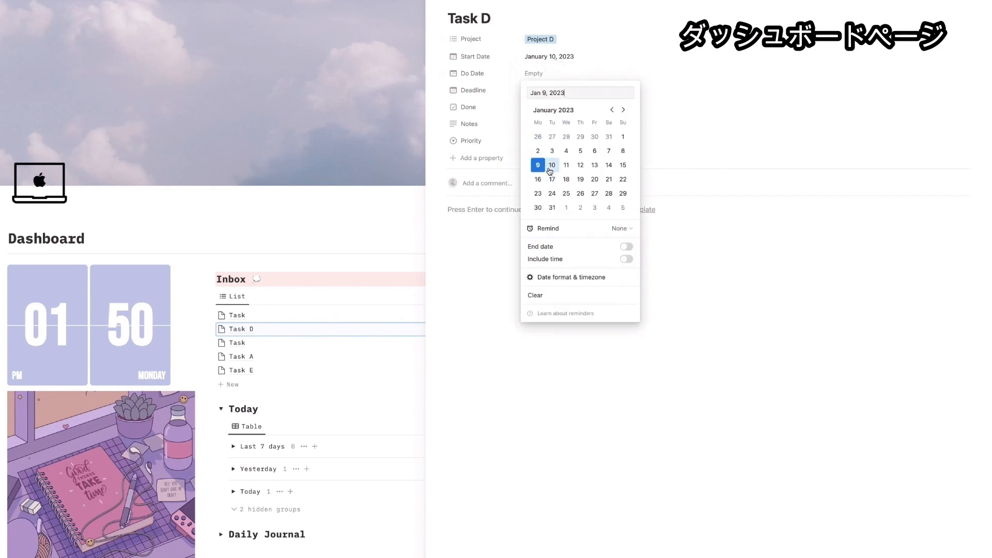
left_click(552, 164)
left_click(596, 26)
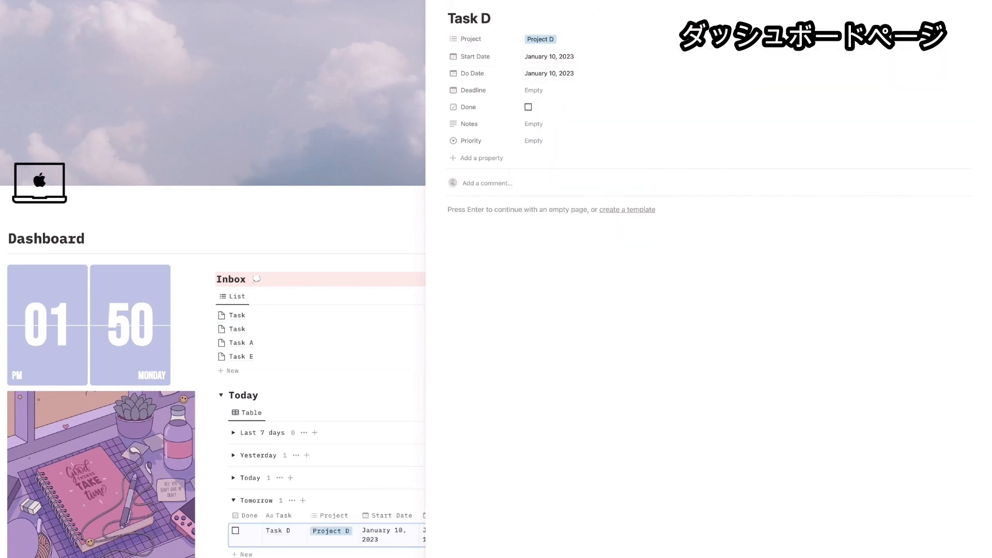
left_click(437, 2)
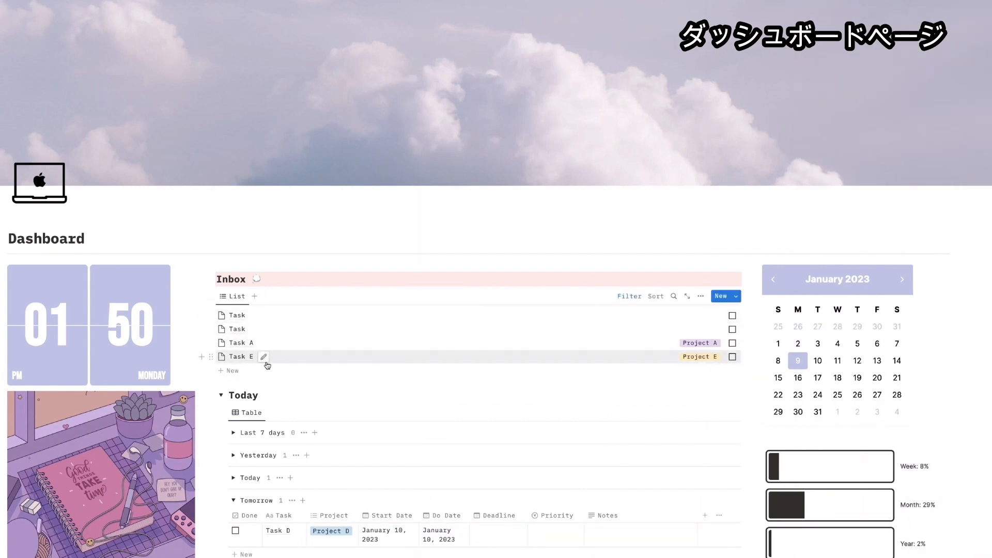
- Expand the Last 7 days, Yesterday, Today and Tomorrow groups in the Today section's table
scroll(517, 361, "down", 1)
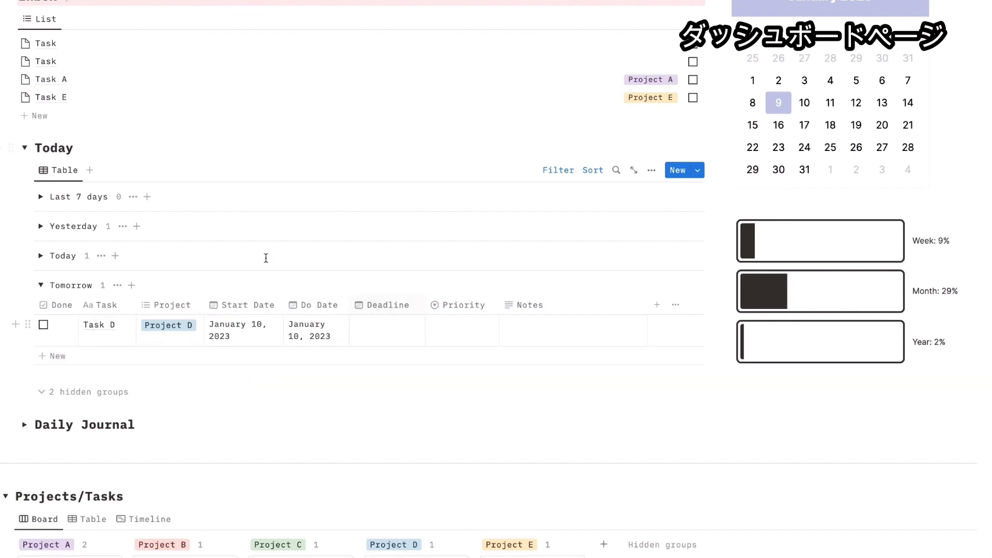
left_click(41, 285)
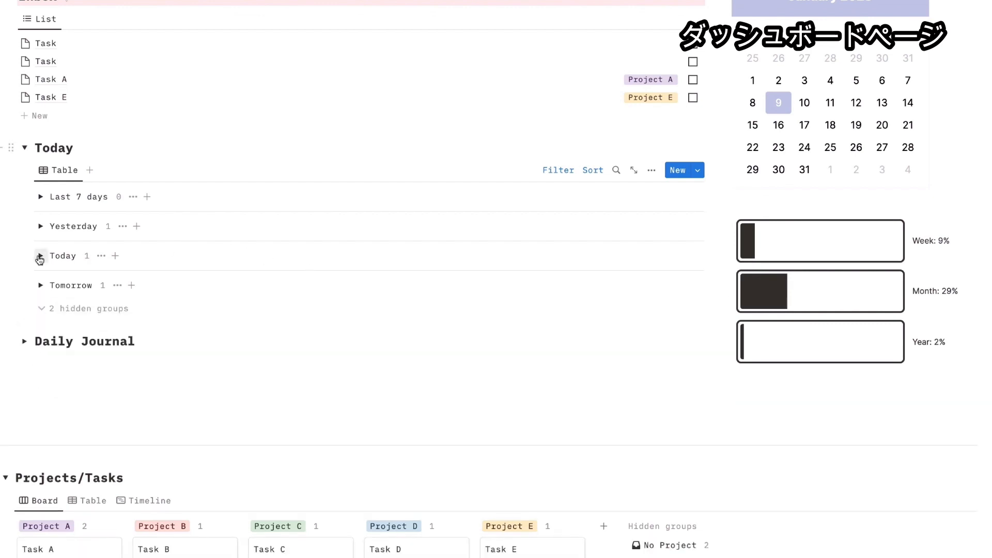
left_click(40, 256)
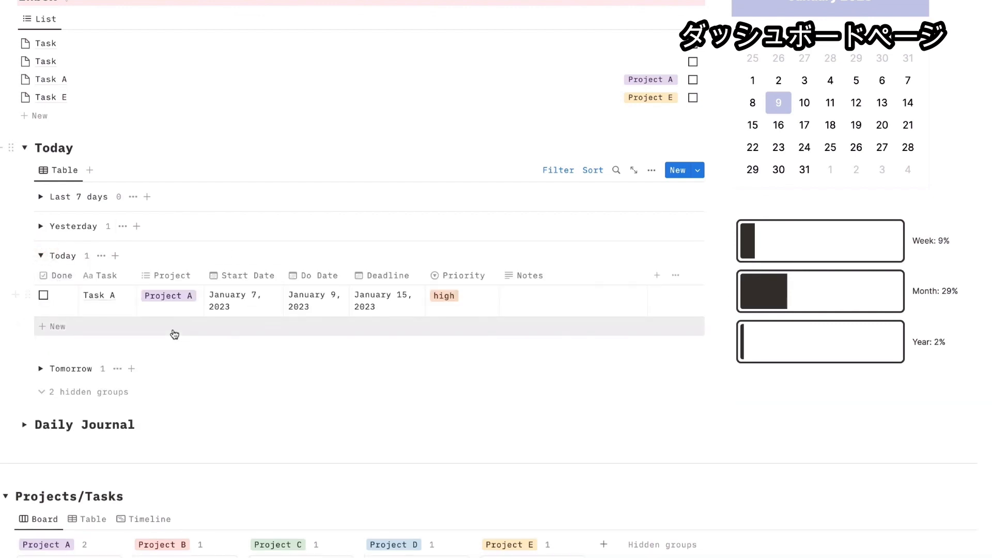
left_click(41, 369)
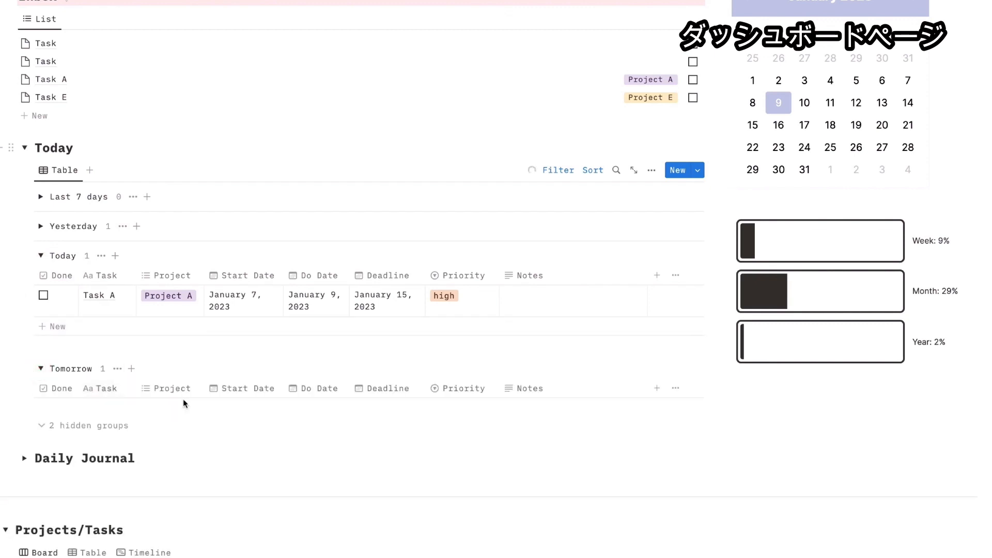
left_click(41, 225)
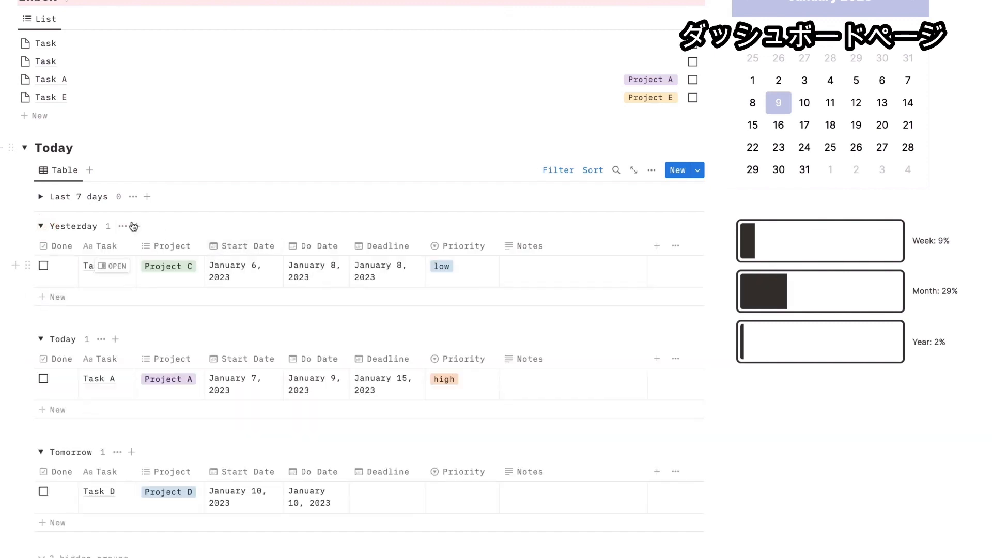
left_click(41, 196)
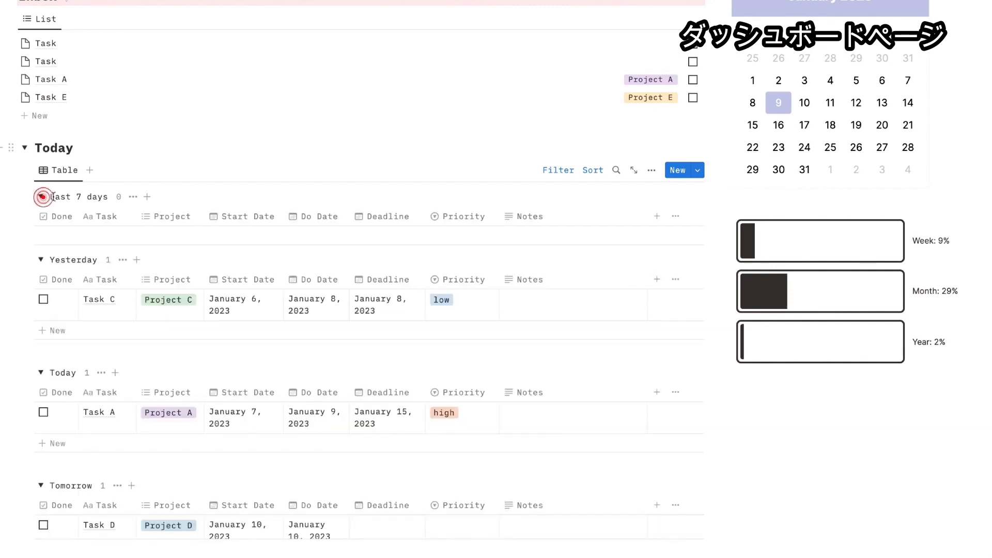
scroll(421, 76, "down", 3)
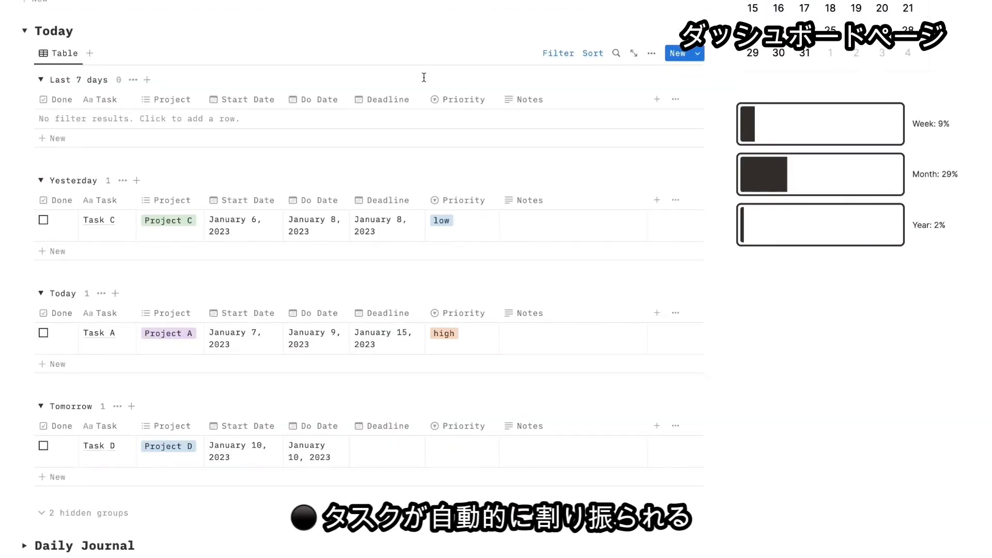
- Move Task C from the Yesterday group to Today, and Task A from Today to Tomorrow
scroll(424, 77, "down", 1)
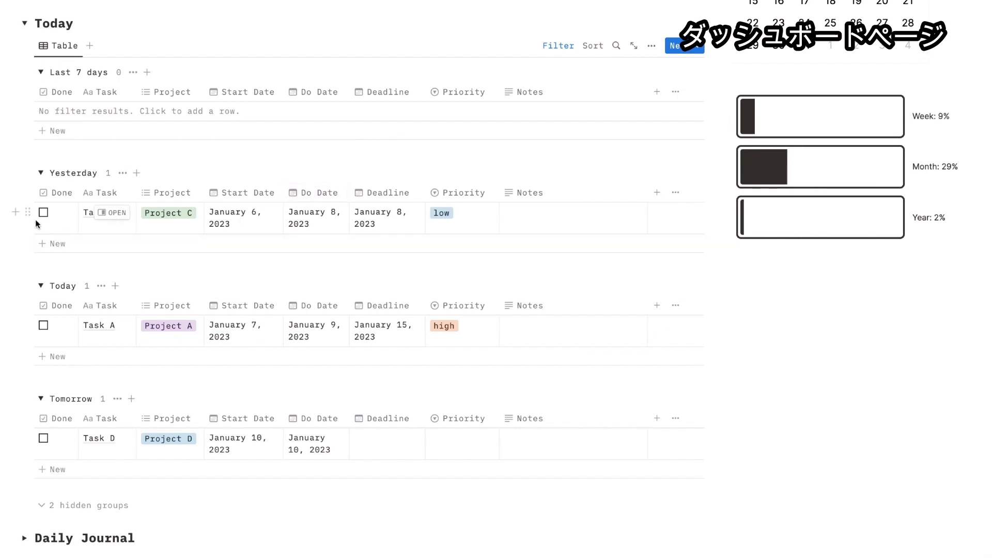
left_click_drag(27, 212, 33, 317)
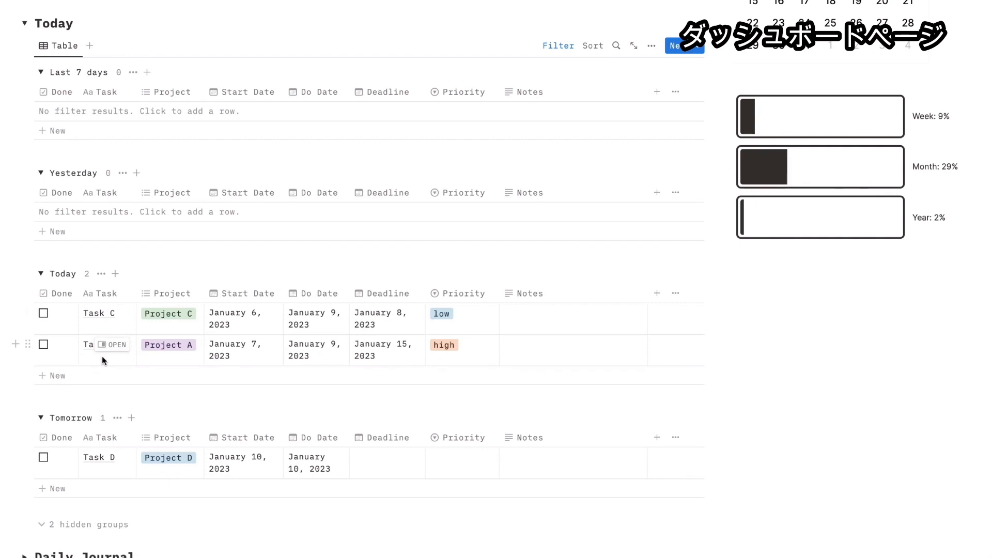
scroll(105, 362, "down", 1)
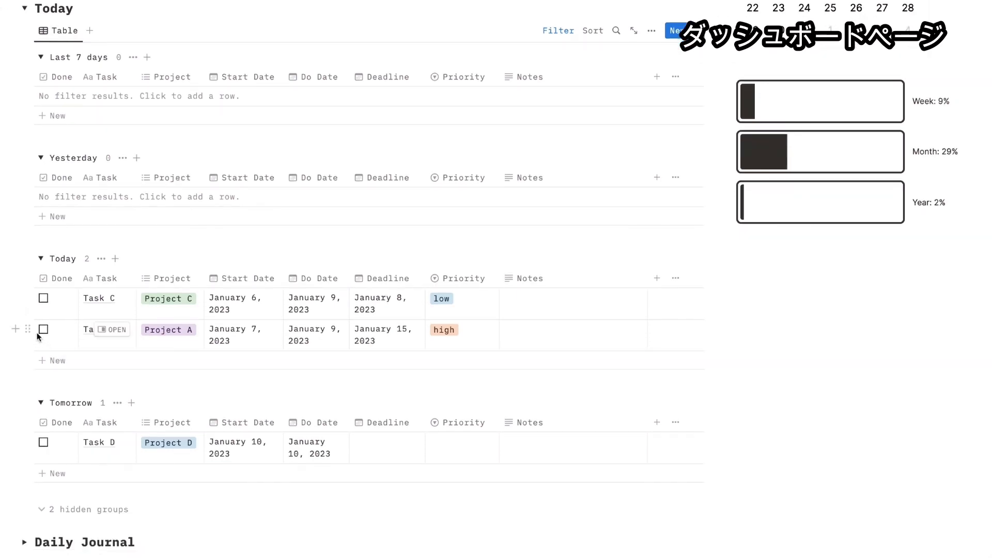
left_click_drag(28, 328, 35, 423)
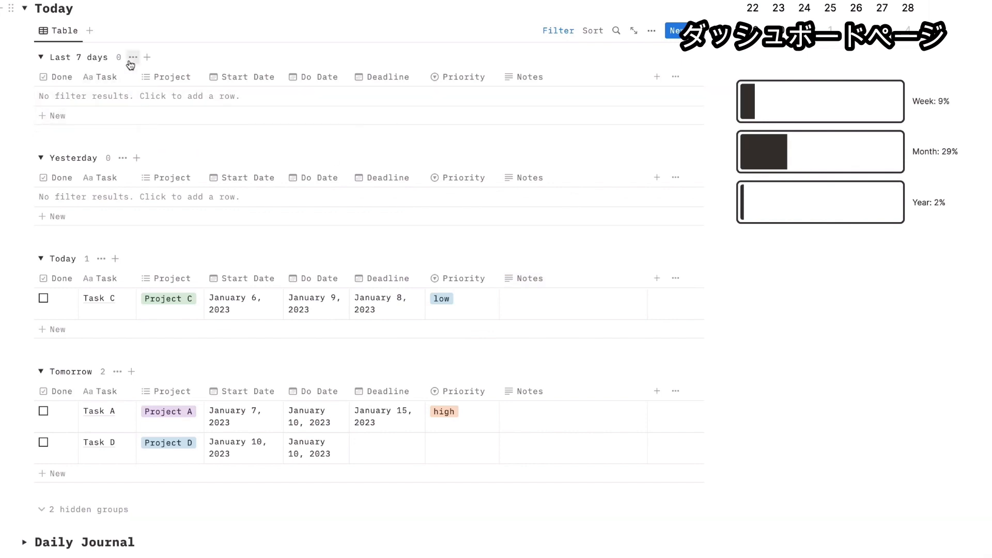
- Hide the Last 7 days group in the Today section's table
scroll(130, 67, "up", 1)
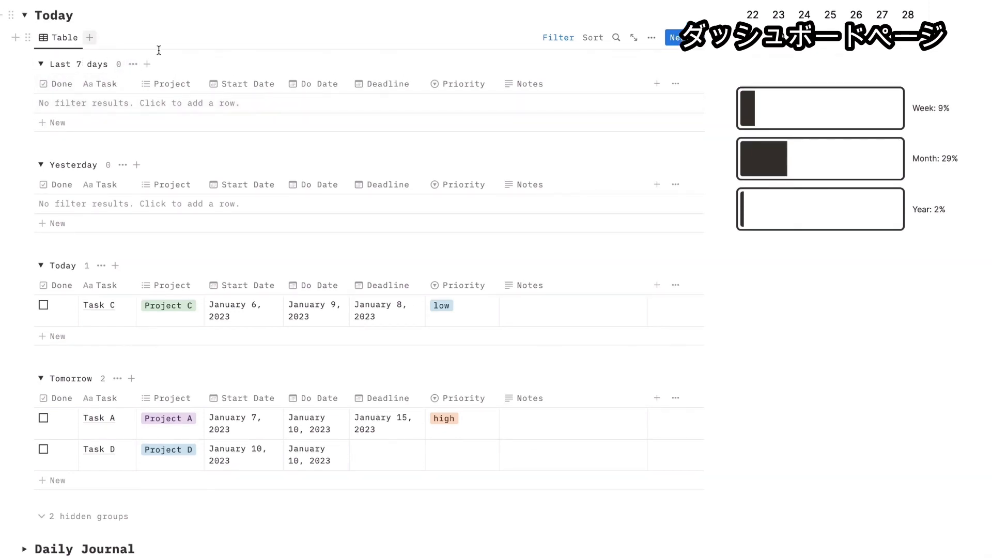
left_click(133, 67)
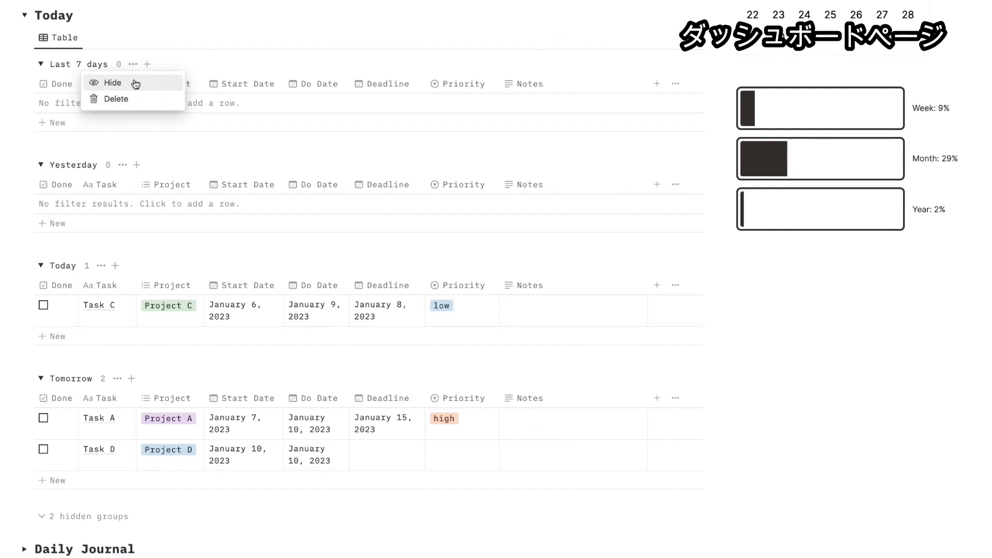
left_click(135, 84)
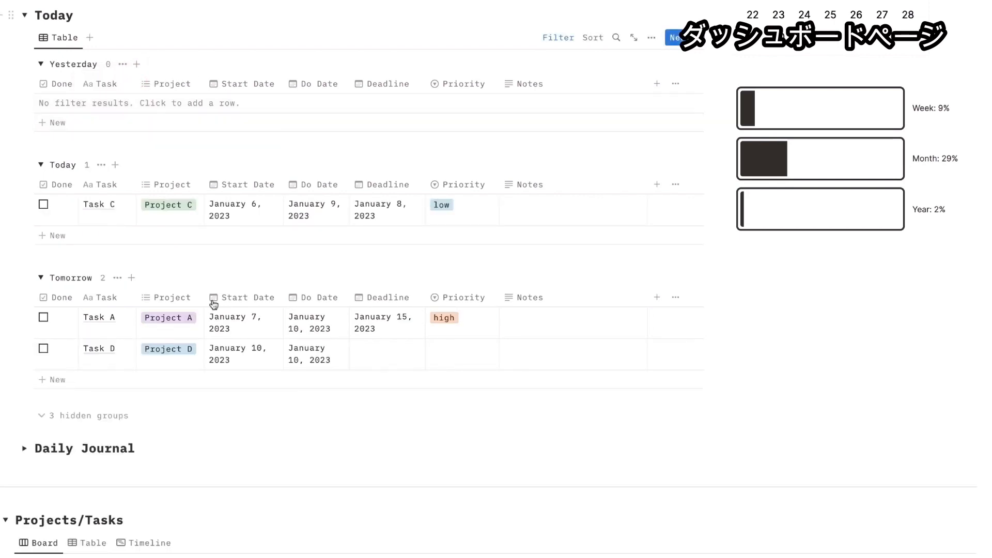
- Unhide the Next 7 days group from the hidden groups, collapse the hidden list, and hide Next 7 days again
scroll(64, 413, "down", 3)
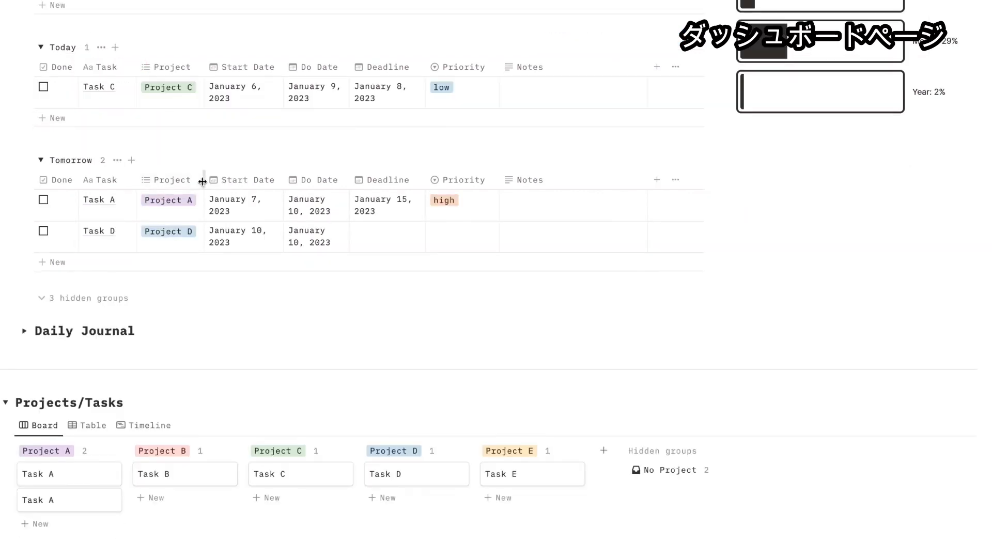
left_click(57, 299)
scroll(197, 314, "down", 5)
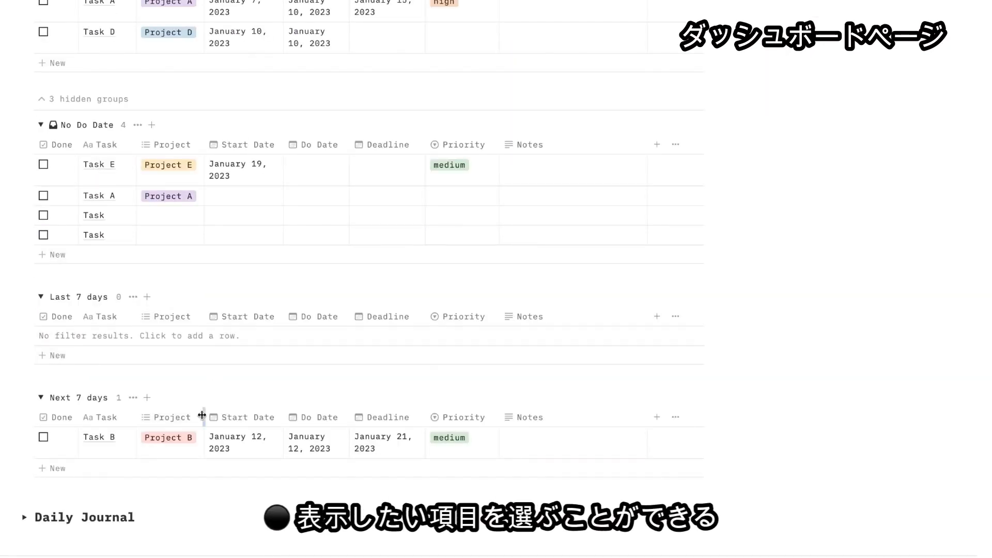
left_click(133, 398)
left_click(136, 412)
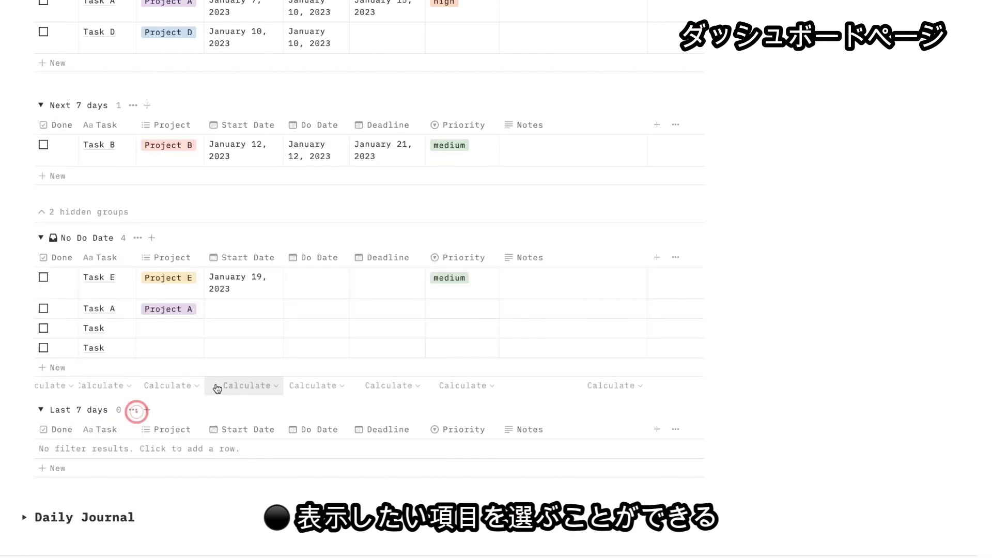
scroll(217, 389, "up", 3)
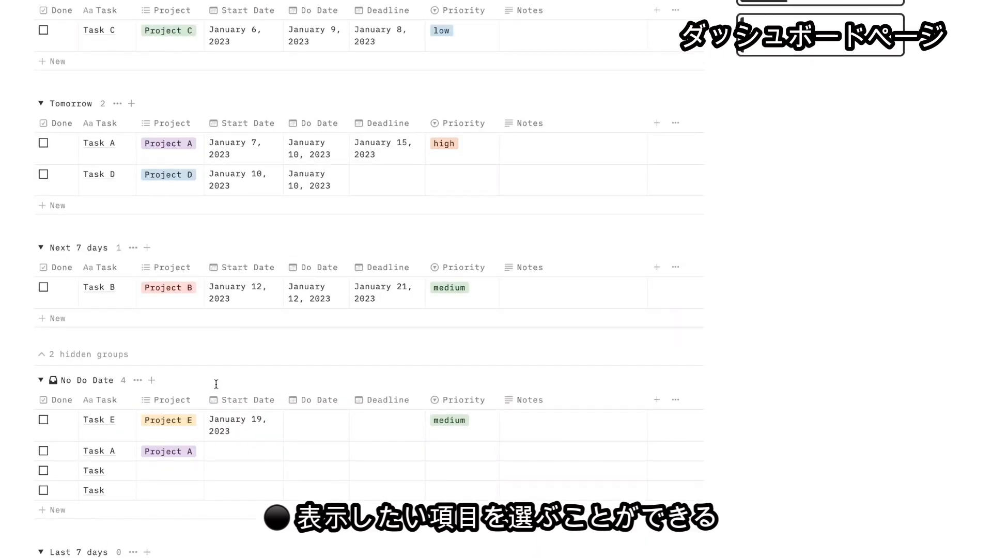
left_click(45, 354)
scroll(215, 336, "up", 2)
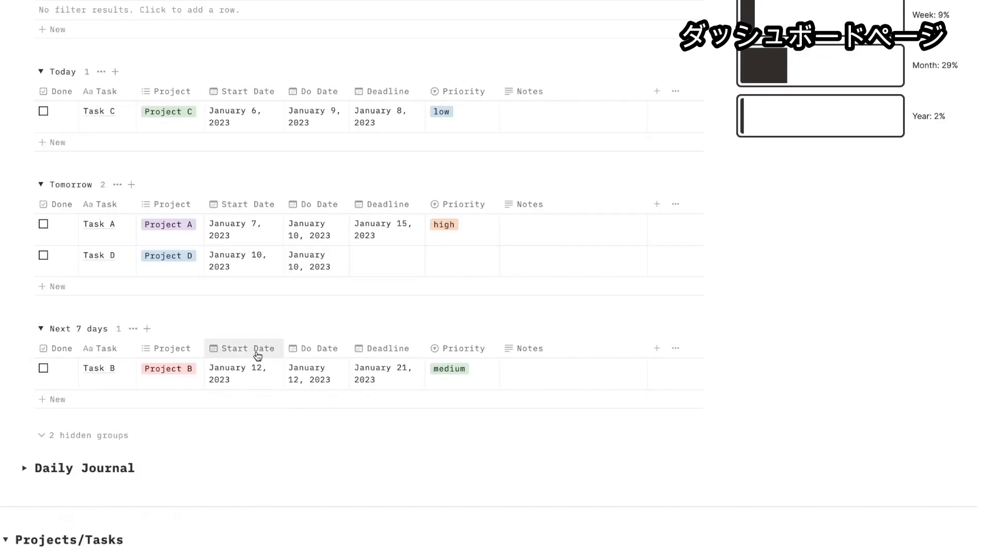
left_click(127, 328)
left_click(122, 347)
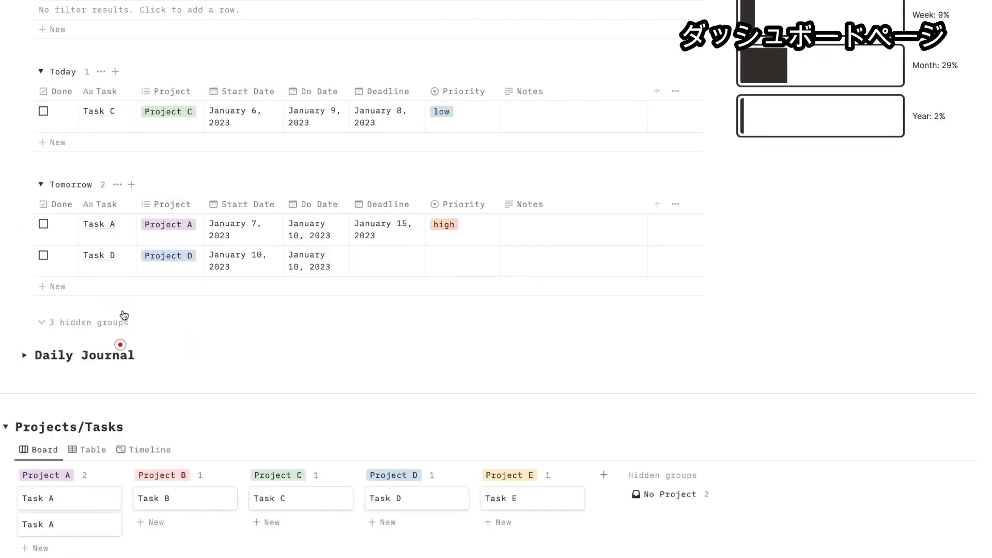
- Hide the Tomorrow and Yesterday groups so that the table shows only the Today group
left_click(117, 185)
left_click(116, 202)
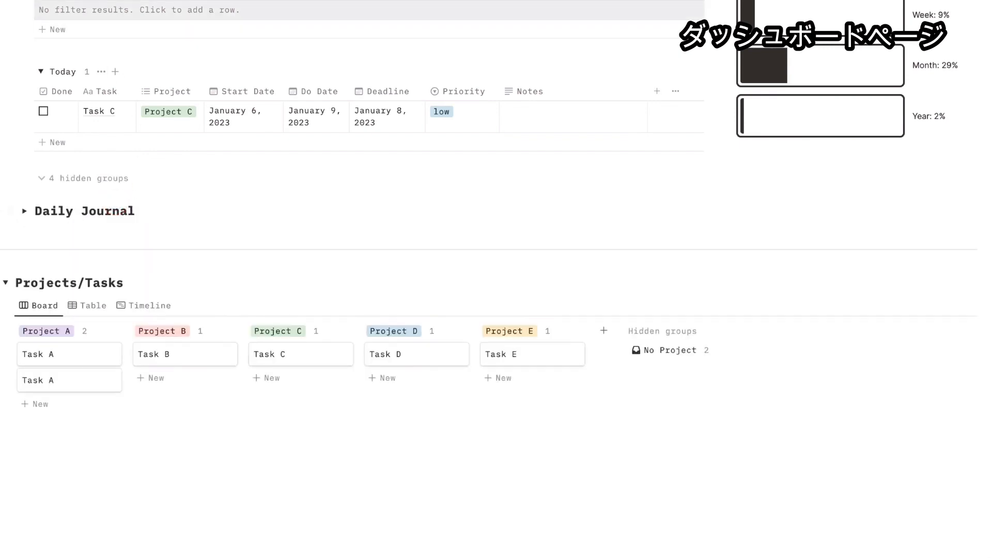
left_click(109, 0)
left_click(123, 0)
left_click(123, 0)
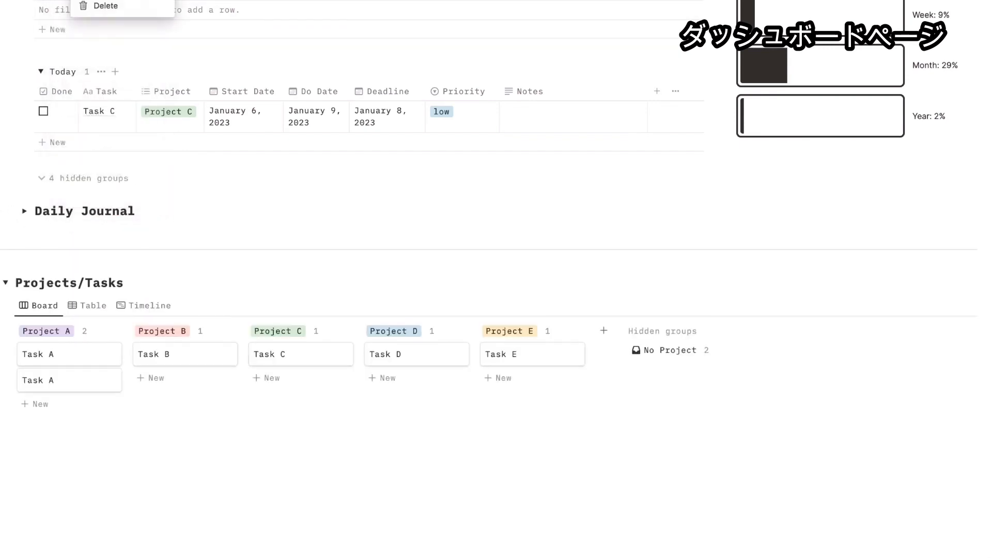
left_click(124, 0)
scroll(146, 133, "up", 4)
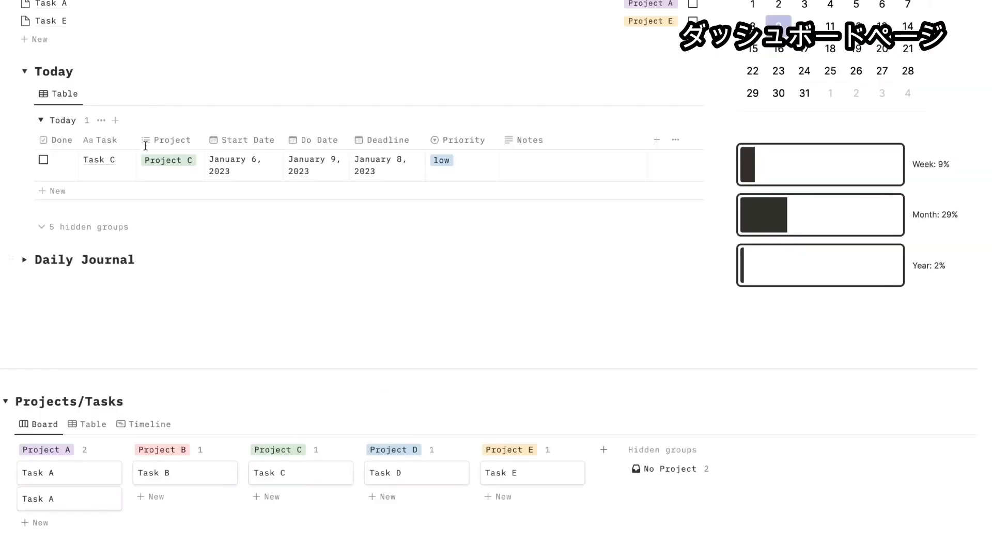
- Collapse the Today group and the whole Today section, and expand the Daily Journal section
left_click(42, 120)
left_click(24, 72)
scroll(58, 189, "up", 1)
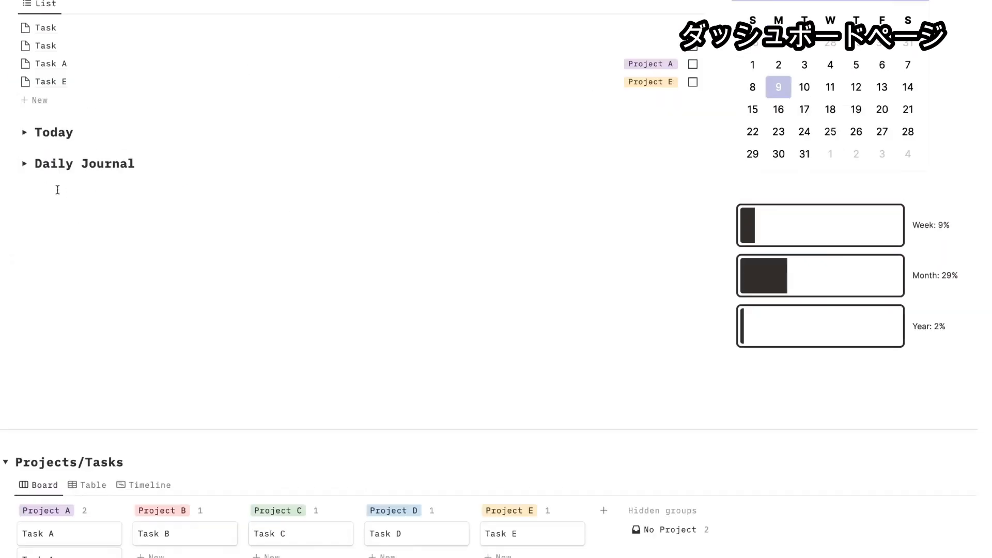
left_click(25, 164)
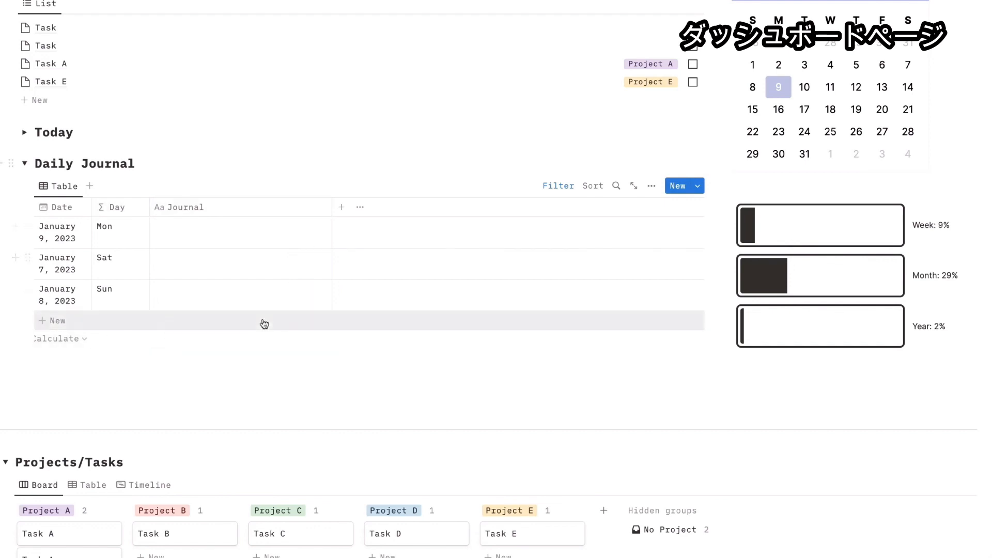
- Set the Daily Journal table's Date filter to the range January 8 to January 10, 2023
left_click(551, 194)
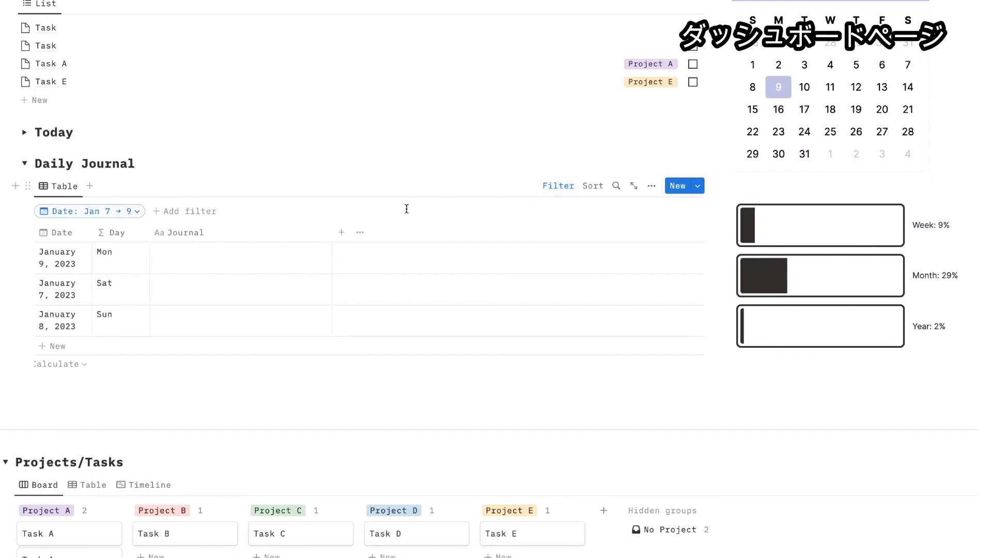
left_click(118, 213)
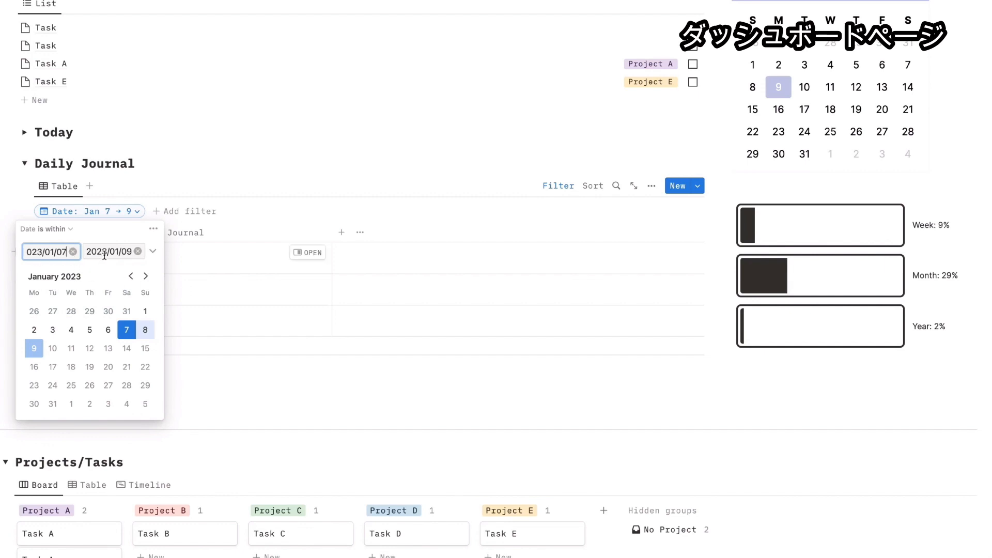
left_click(146, 330)
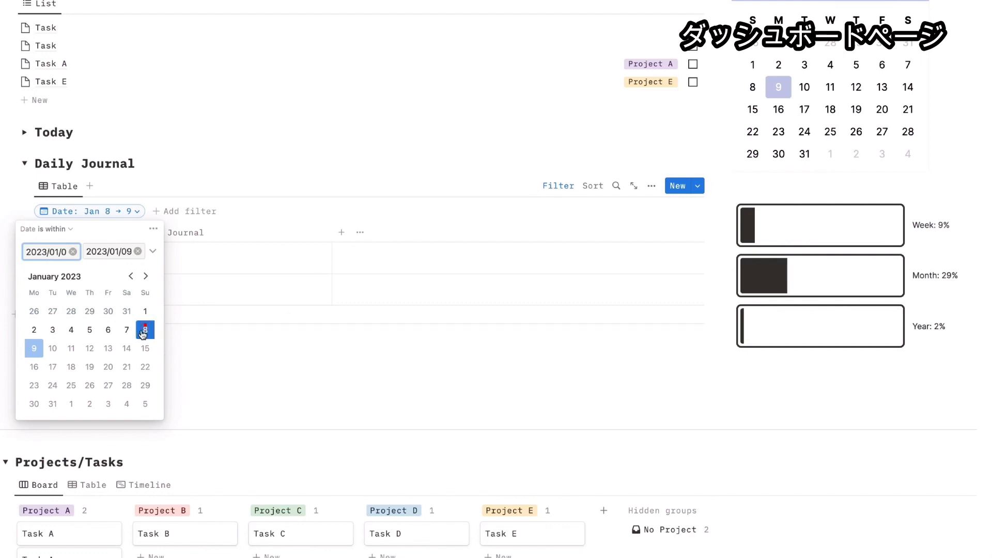
left_click(109, 252)
left_click(53, 348)
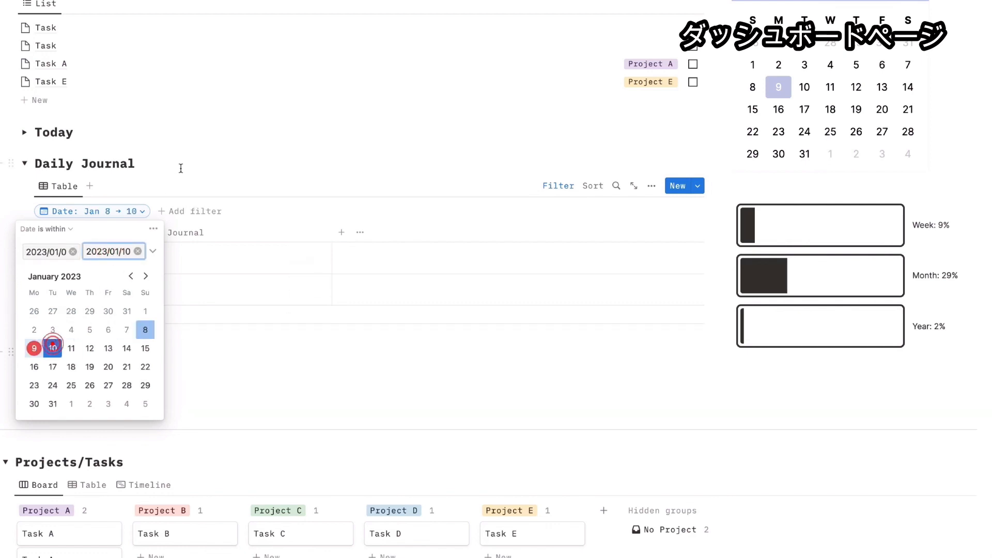
- Close the Daily Journal table's date filter and collapse the Daily Journal section
left_click(189, 160)
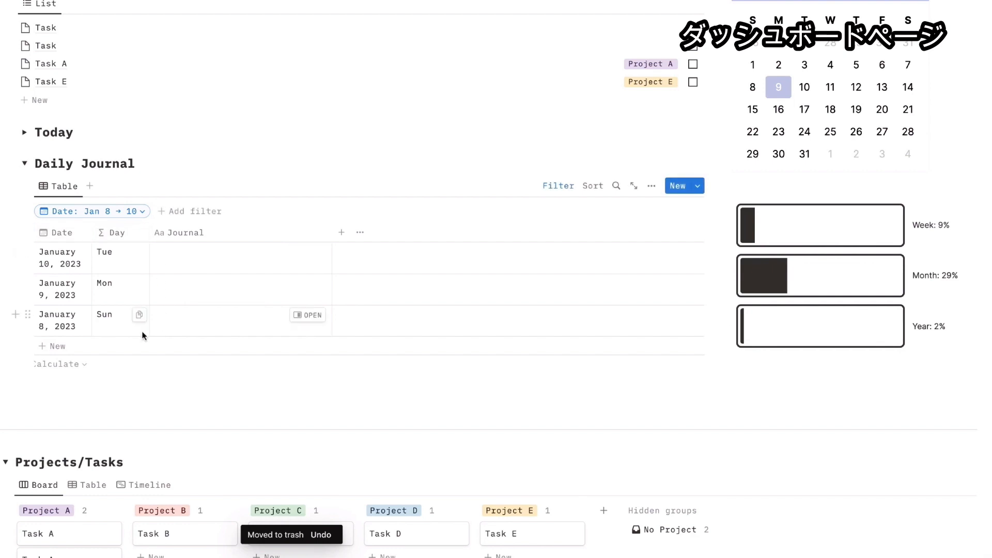
left_click(22, 165)
- Show the Projects/Tasks section's database in Table view and in Timeline view, and look through the timeline's date groups
scroll(286, 157, "down", 5)
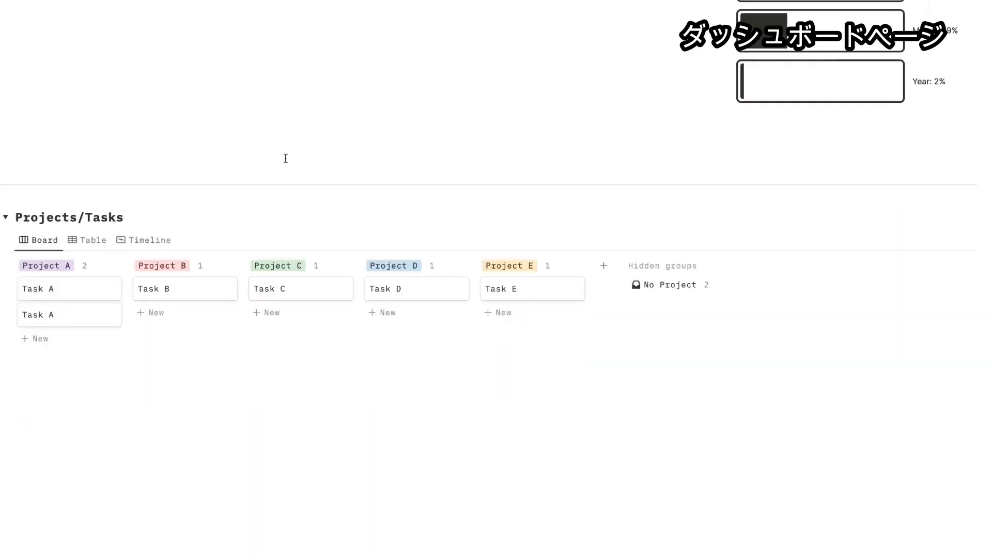
left_click_drag(125, 217, 15, 214)
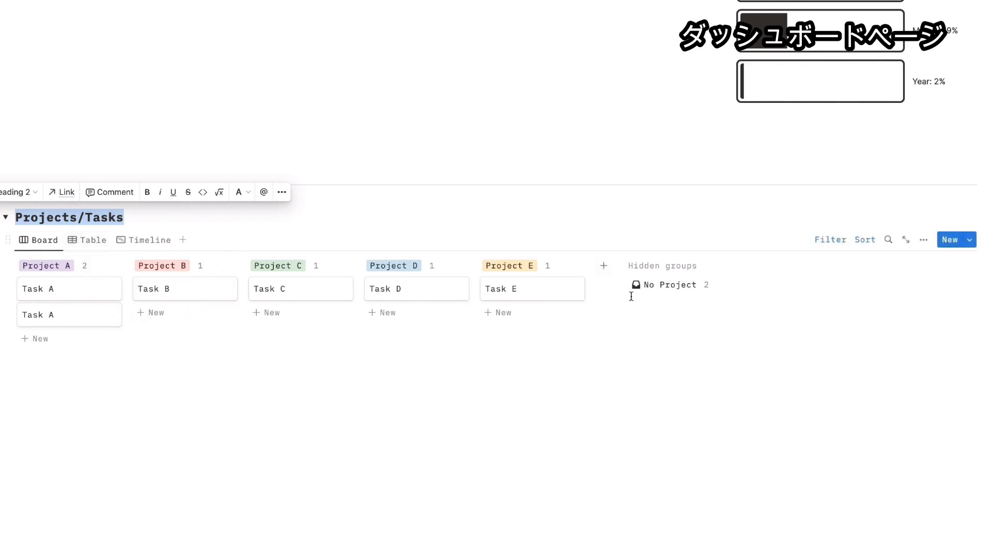
left_click(91, 246)
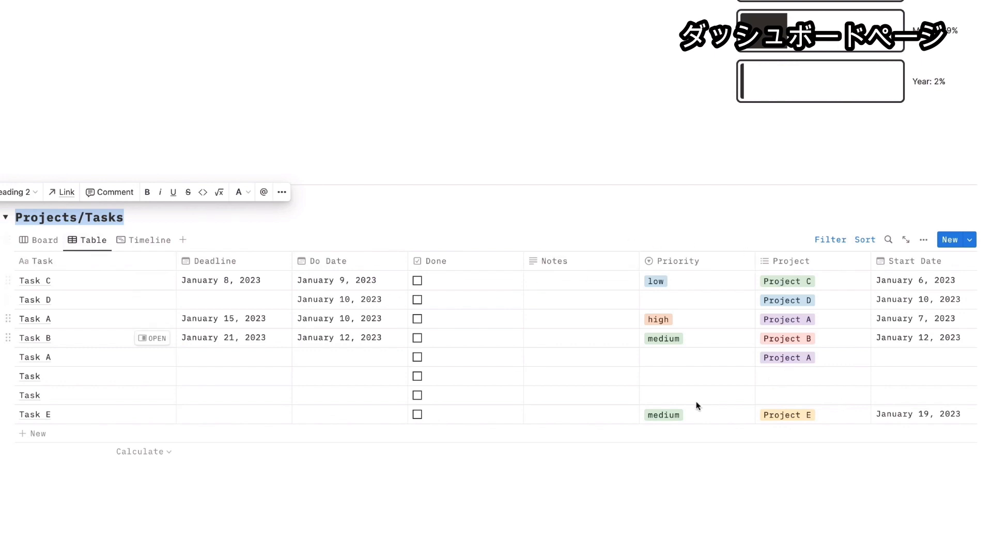
left_click(146, 240)
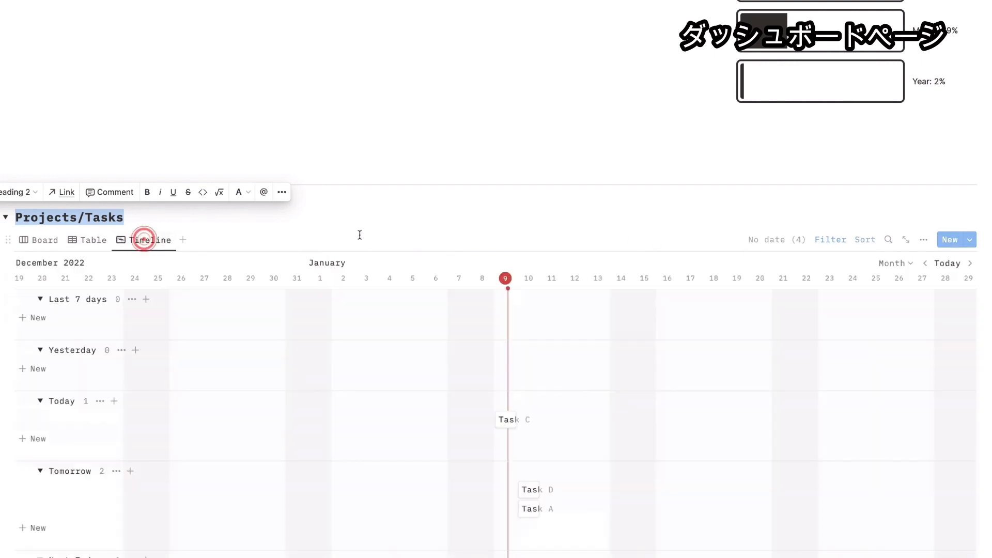
scroll(388, 246, "down", 2)
scroll(387, 246, "down", 2)
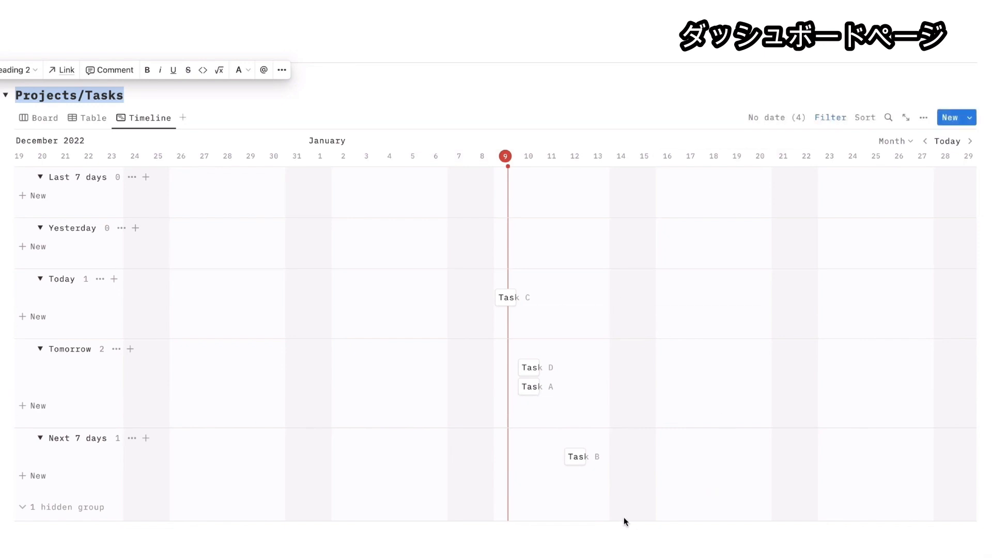
- Show the Projects/Tasks timeline at the Week scale, at the Day scale, and at the Month scale again
left_click(895, 141)
left_click(873, 196)
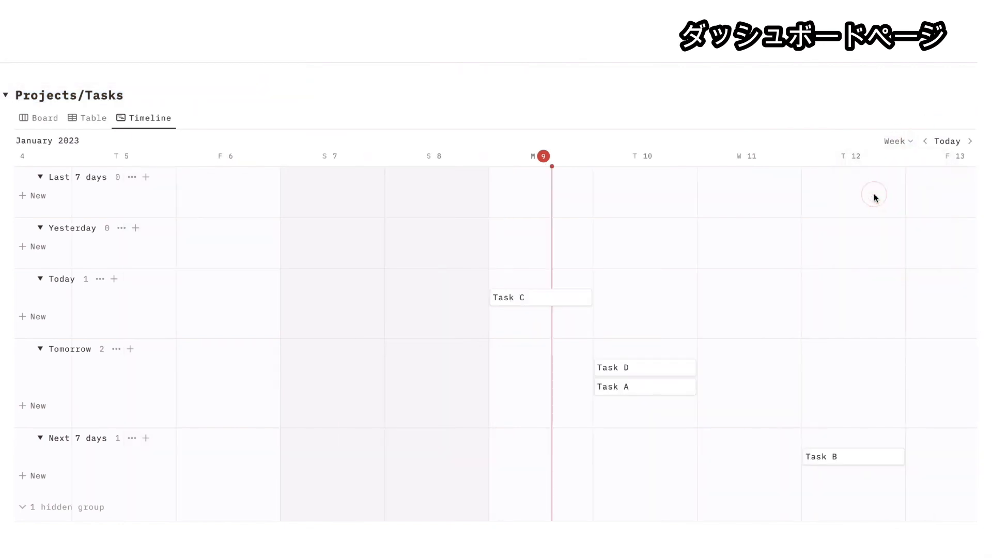
left_click(898, 142)
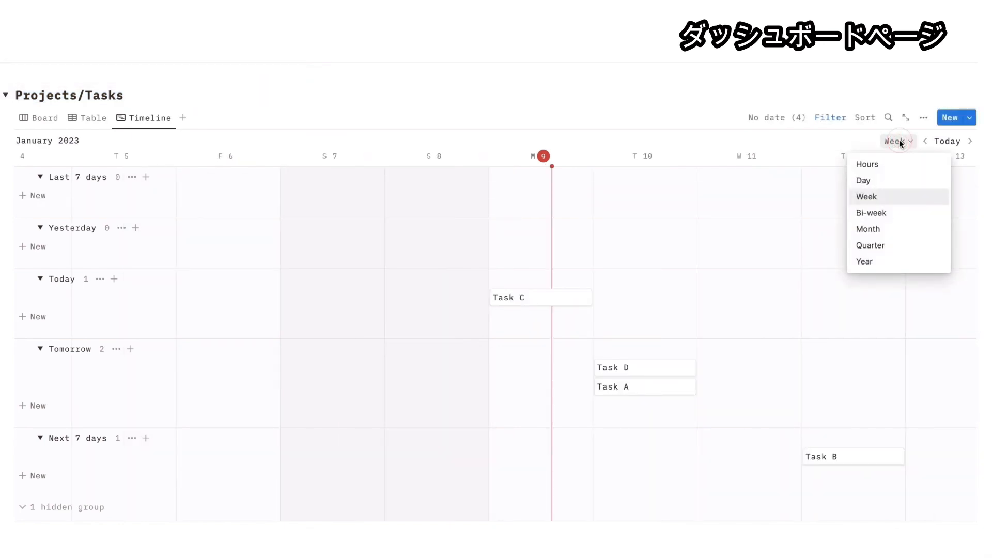
left_click(893, 181)
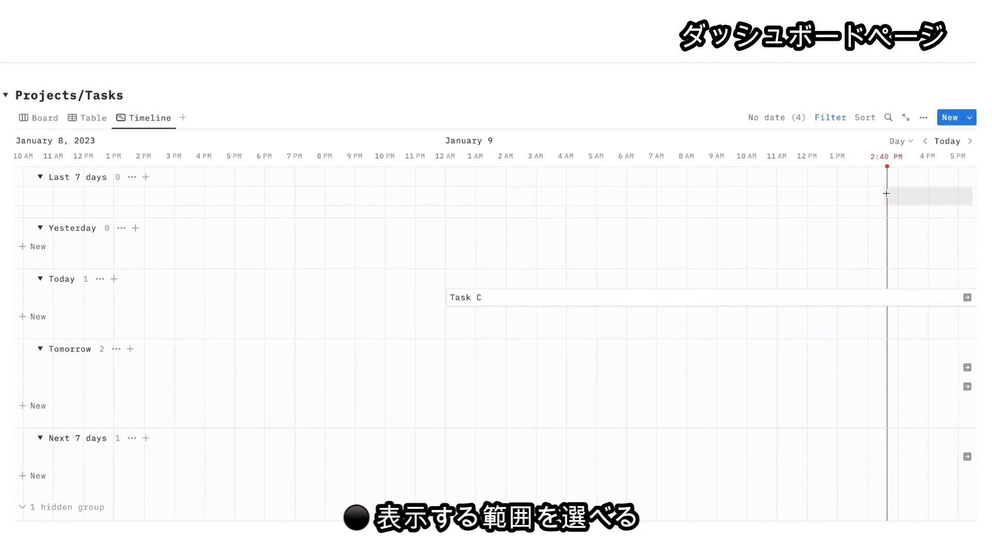
left_click(899, 141)
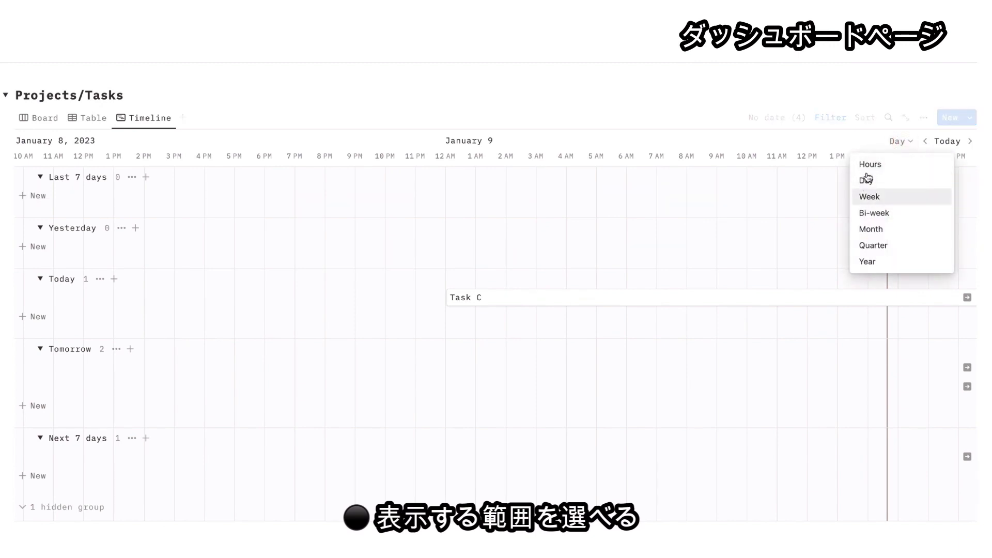
left_click(890, 228)
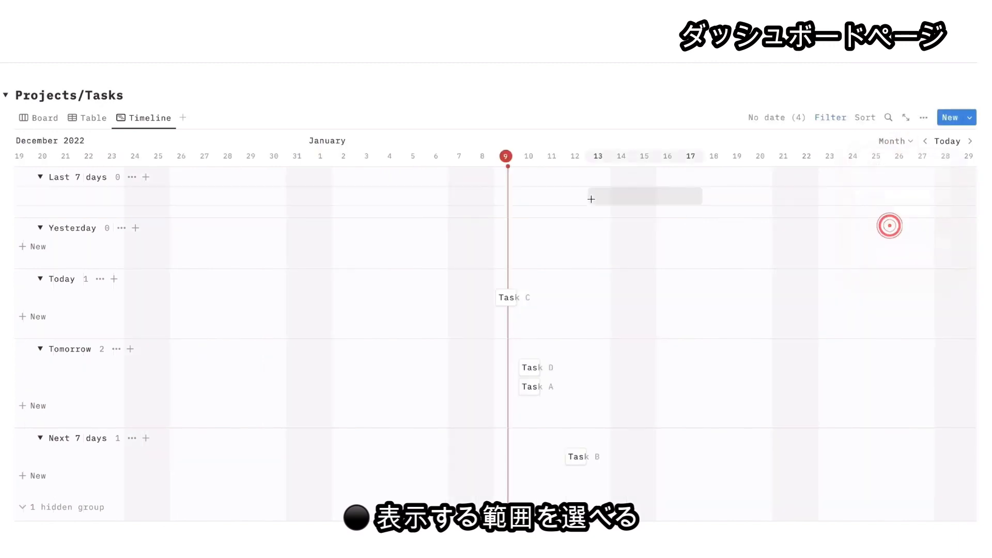
scroll(540, 240, "down", 1)
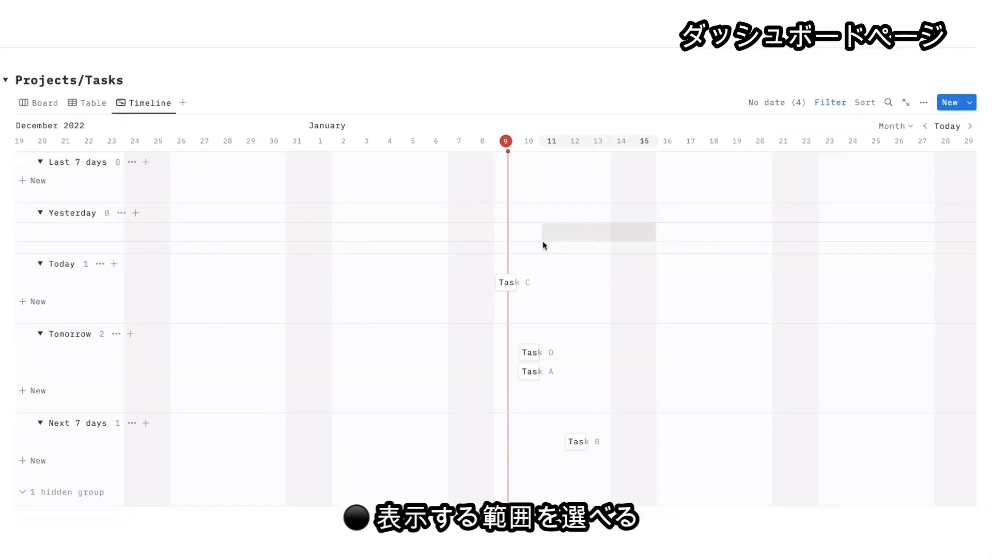
- Switch the Projects/Tasks database between its Board, Table and Timeline views, ending on the Board view
left_click(43, 97)
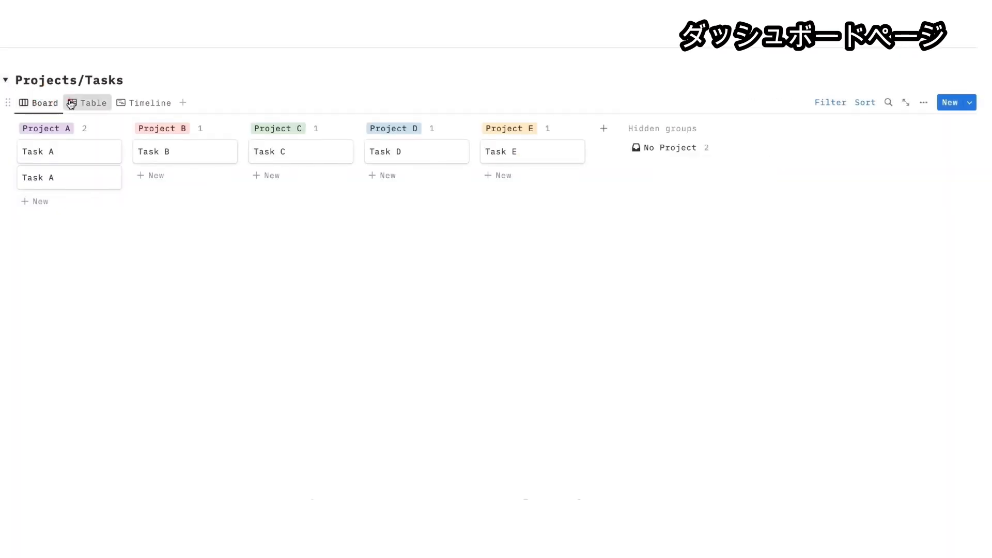
left_click(87, 102)
left_click(130, 100)
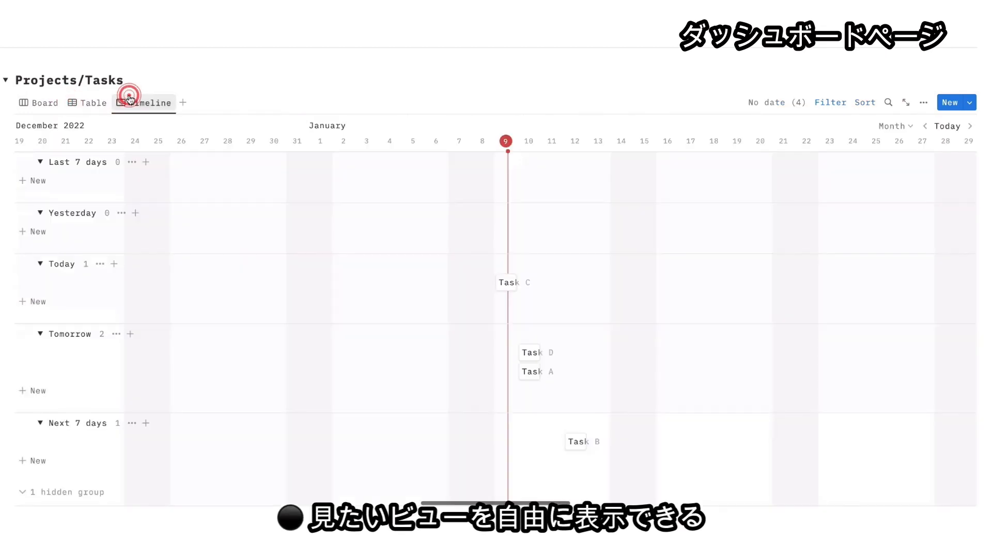
left_click(85, 102)
left_click(48, 101)
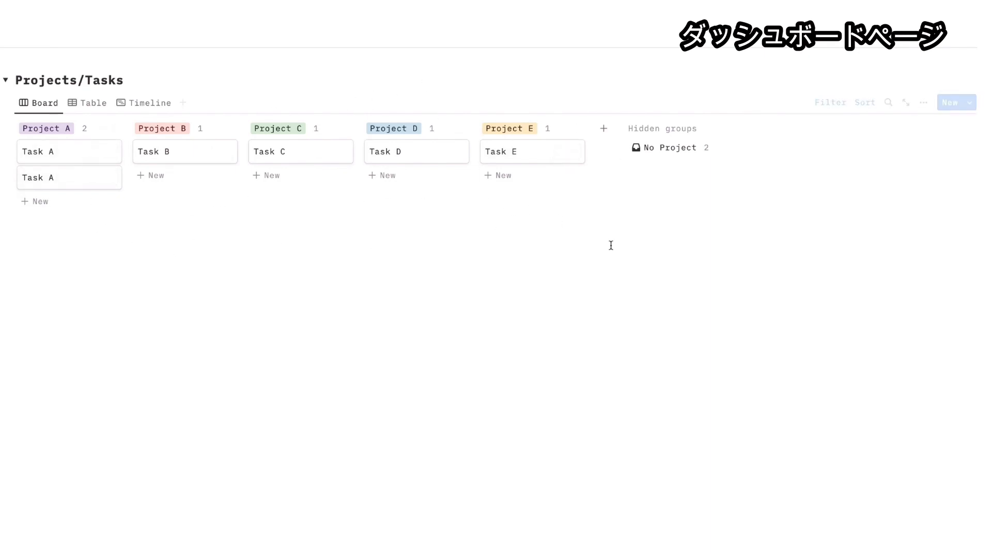
- Look over the Dashboard's clock, calendar, progress bar widgets and its Navigation and Quick Links area
scroll(604, 244, "up", 6)
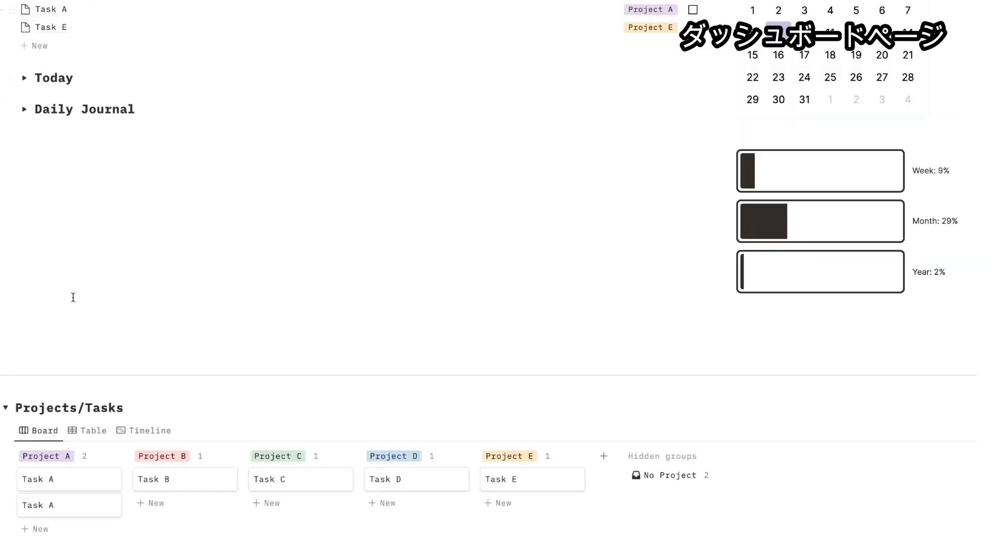
scroll(98, 332, "down", 2)
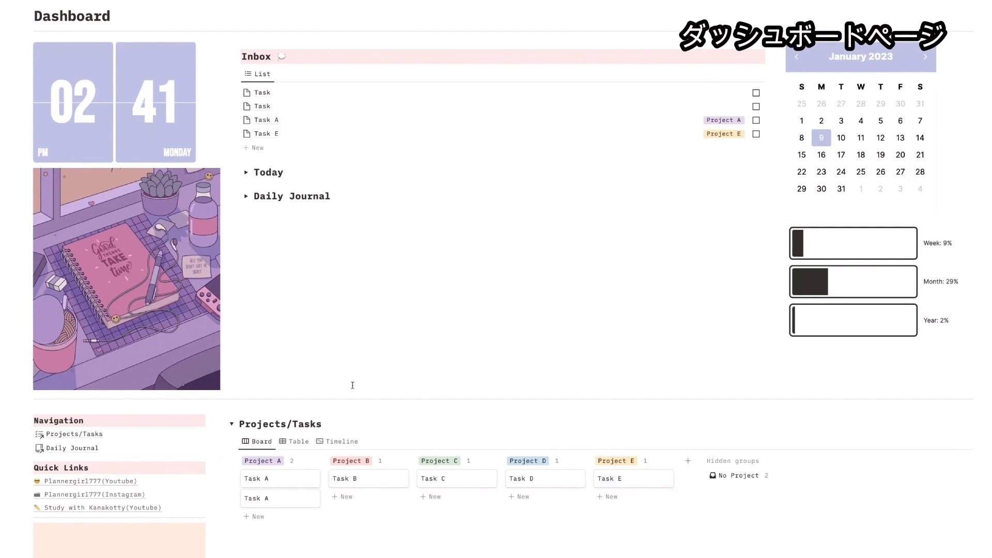
scroll(326, 376, "up", 1)
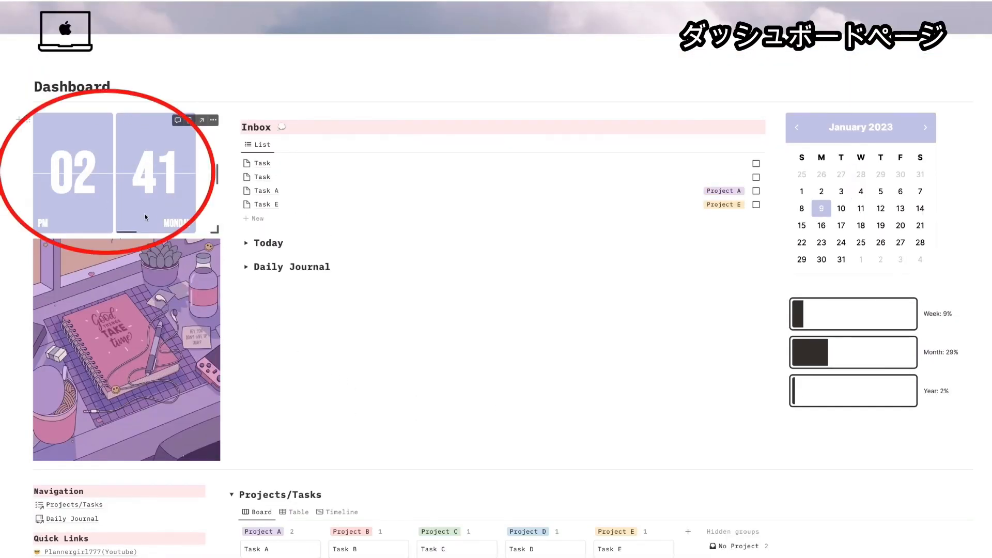
scroll(153, 226, "down", 1)
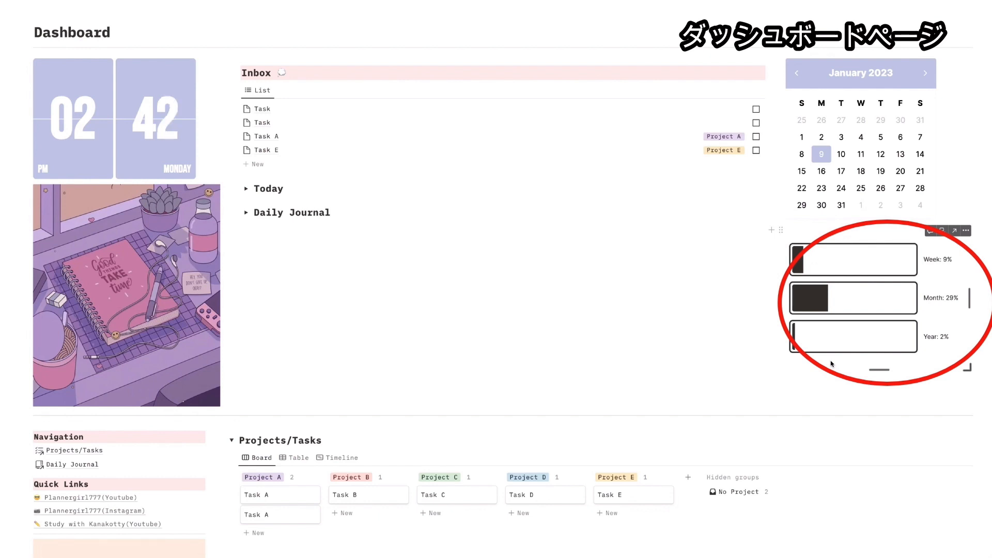
scroll(832, 363, "down", 3)
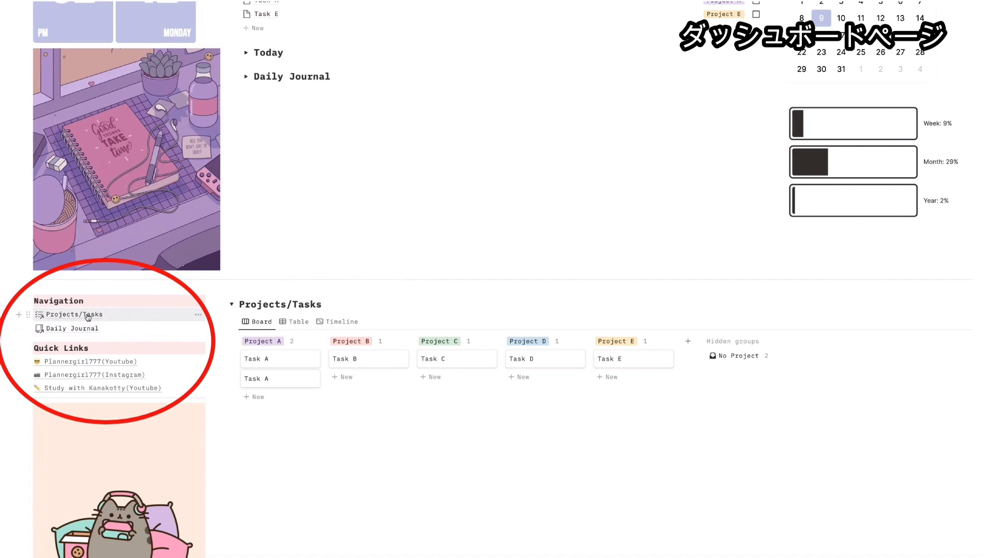
- Try the Projects/Tasks link under Navigation, and preview the web addresses of the Quick Links on the Dashboard
left_click(87, 315)
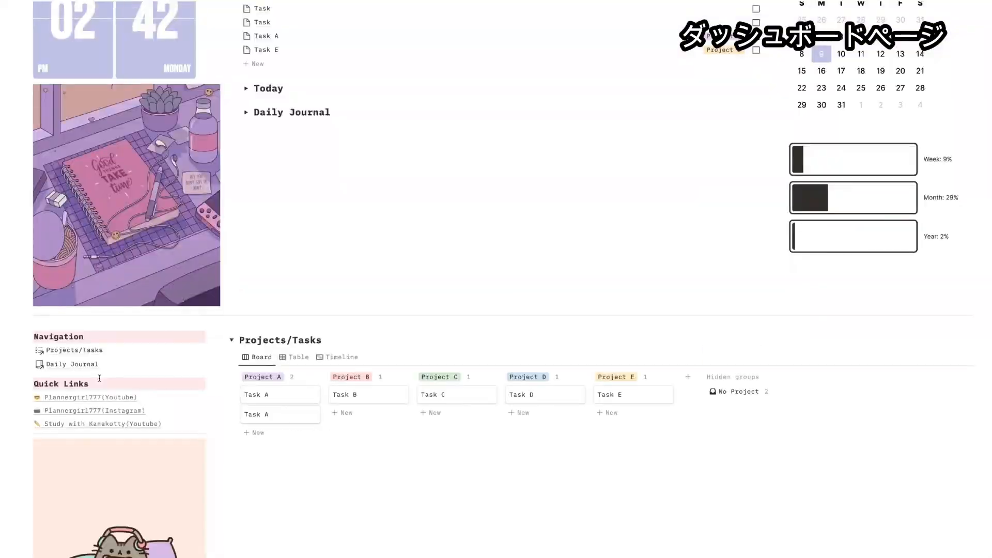
scroll(93, 380, "down", 1)
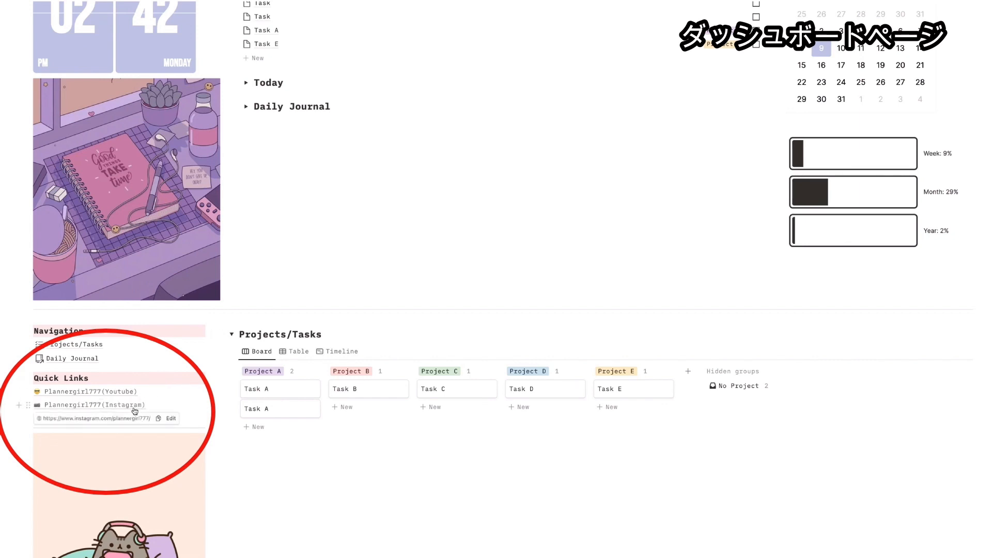
mouse_move(147, 422)
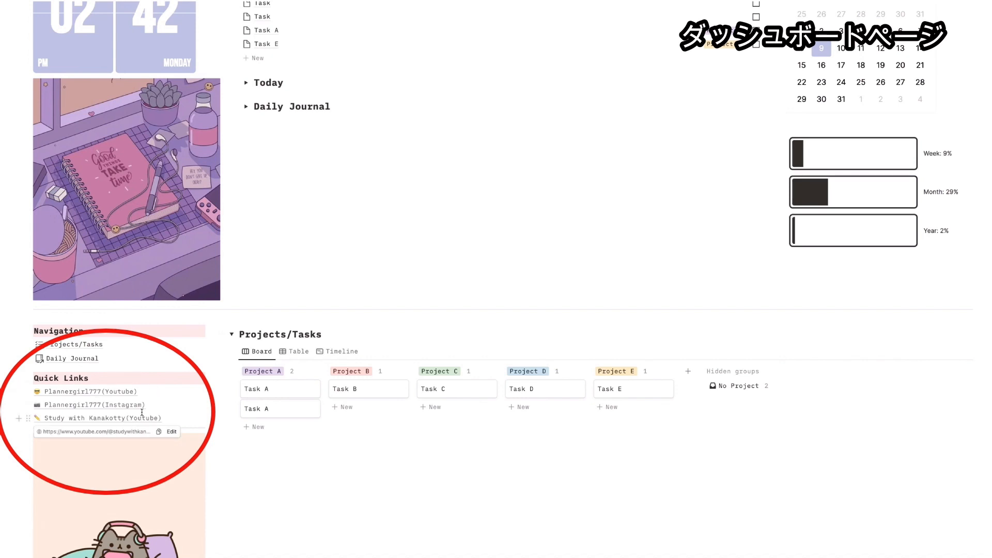
mouse_move(134, 393)
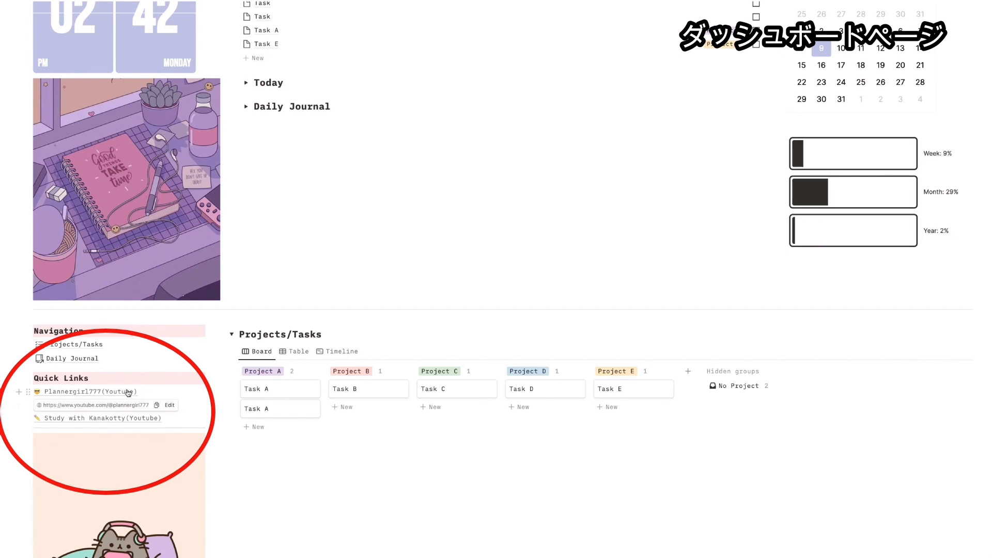
- Open the workspace settings at Language & region and display the available interface languages
scroll(325, 420, "up", 6)
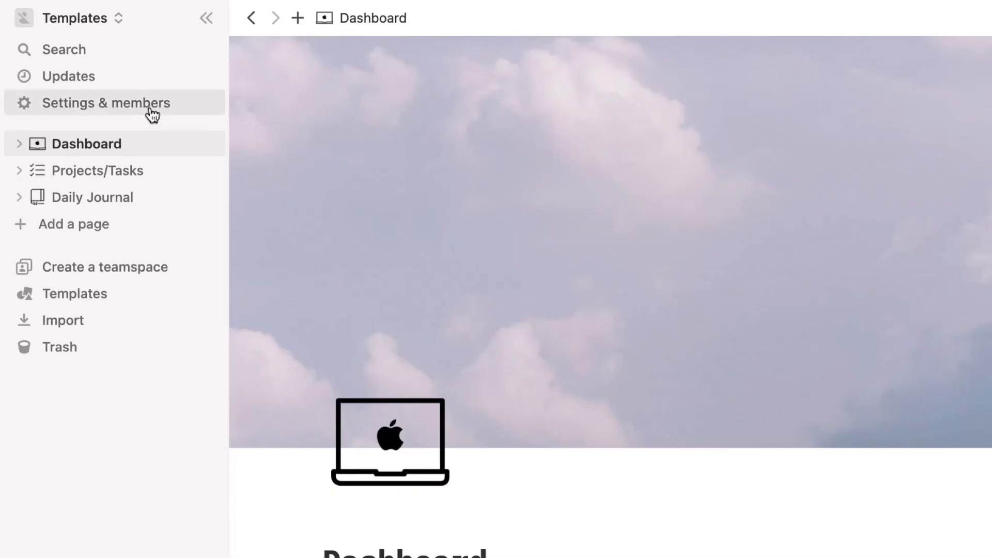
left_click(151, 114)
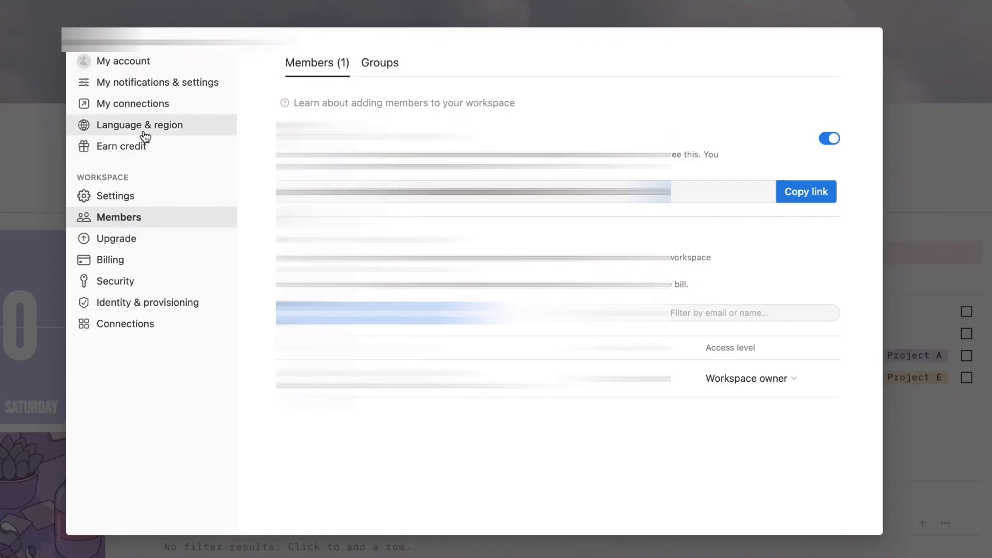
left_click(144, 127)
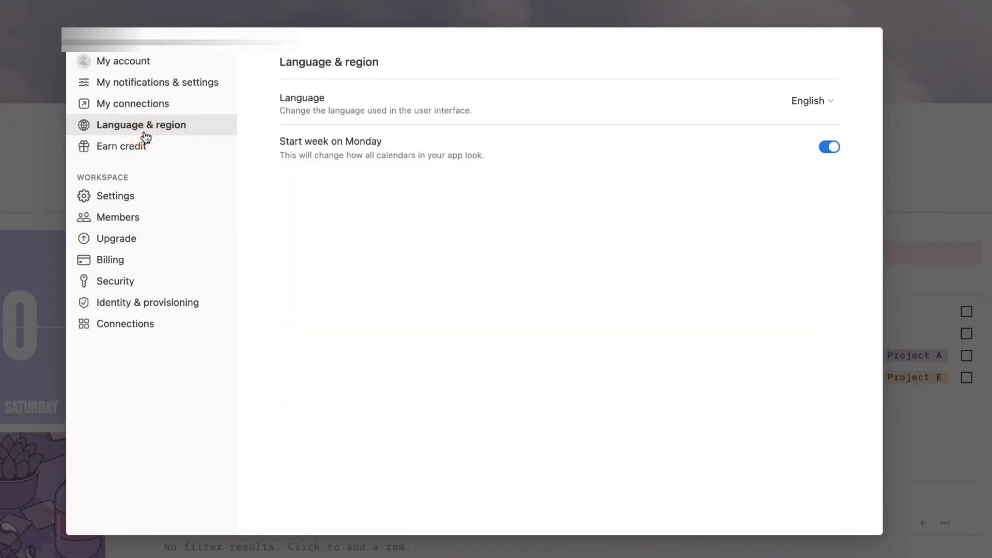
left_click(823, 101)
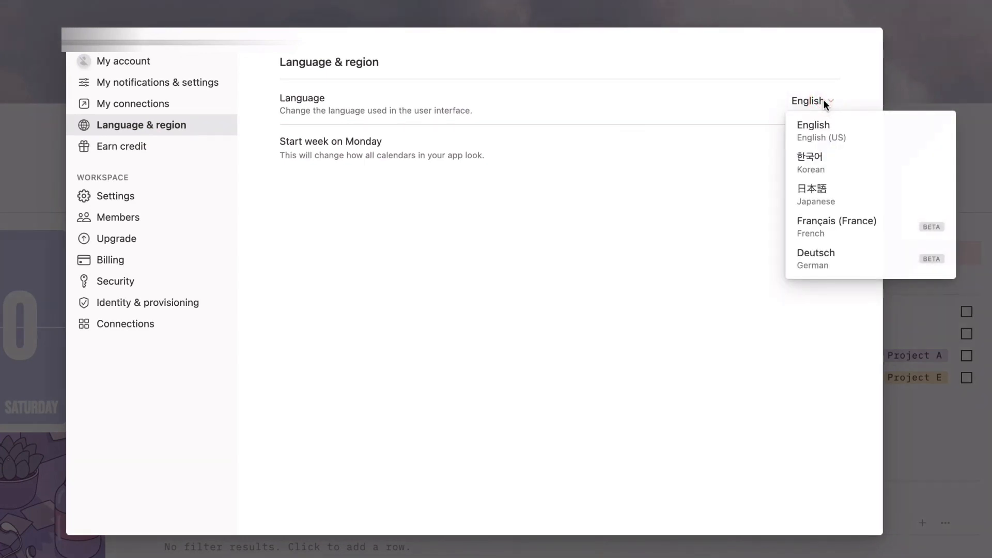